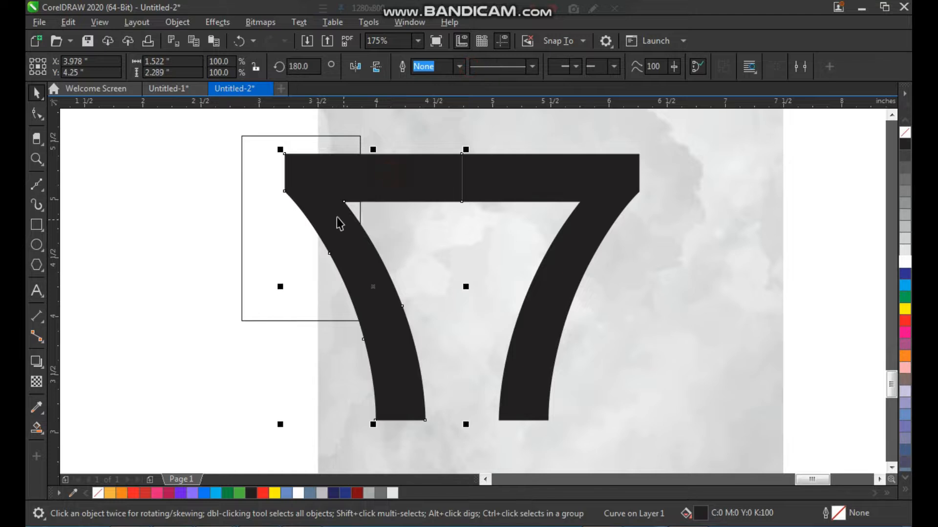
# Step: Delete the helper rectangle and move the clipped piece of the mirrored 7 over the original 7's left end
pyautogui.moveTo(335, 185); pyautogui.dragTo(419, 224)
pyautogui.hotkey('ctrl', 'z')
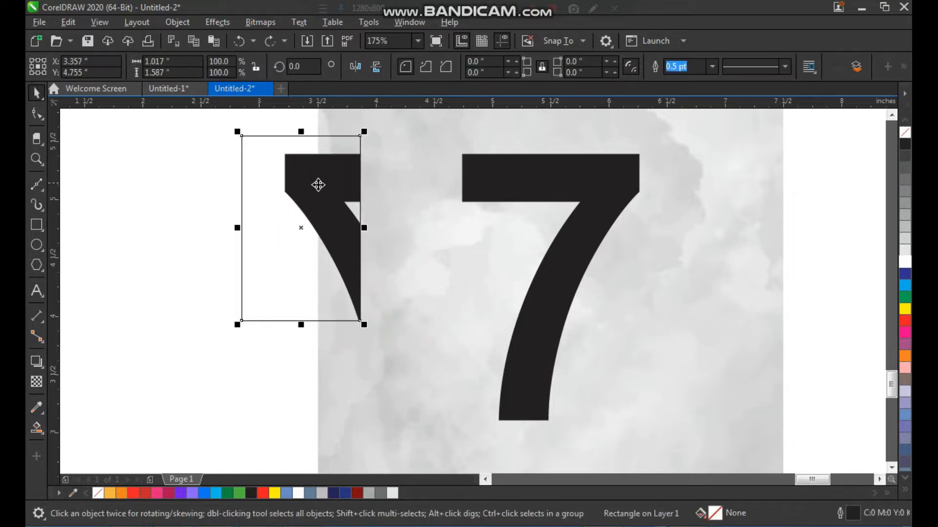
pyautogui.press('Delete')
pyautogui.moveTo(317, 183); pyautogui.dragTo(428, 236)
pyautogui.press('F2')
# Step: Reposition the clipped piece on the 7's left end and give it a white fill and a 0.5 pt black outline
pyautogui.moveTo(389, 151); pyautogui.dragTo(581, 314)
pyautogui.moveTo(414, 292); pyautogui.dragTo(461, 238)
pyautogui.click(905, 262)
pyautogui.scroll(-1, 431, 224)
pyautogui.press('F2')
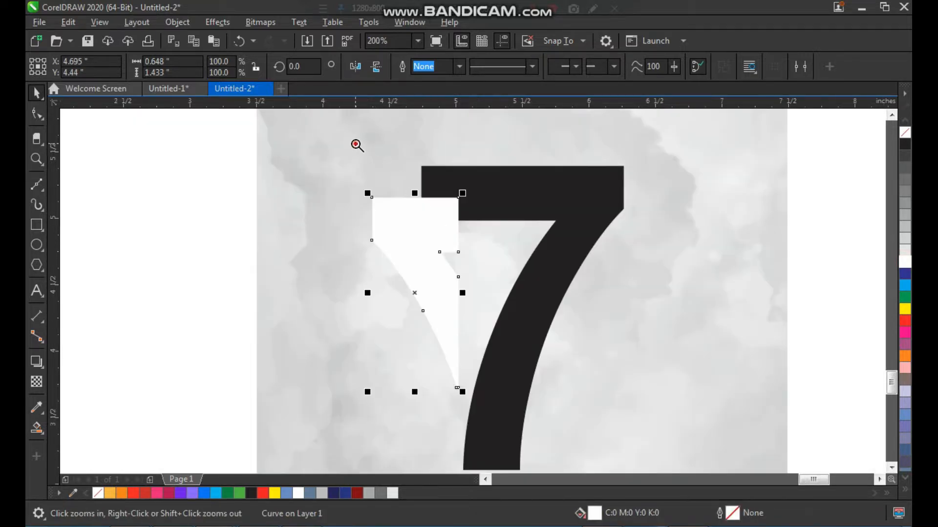
pyautogui.moveTo(355, 144); pyautogui.dragTo(575, 385)
pyautogui.rightClick(900, 145)
pyautogui.rightClick(415, 255)
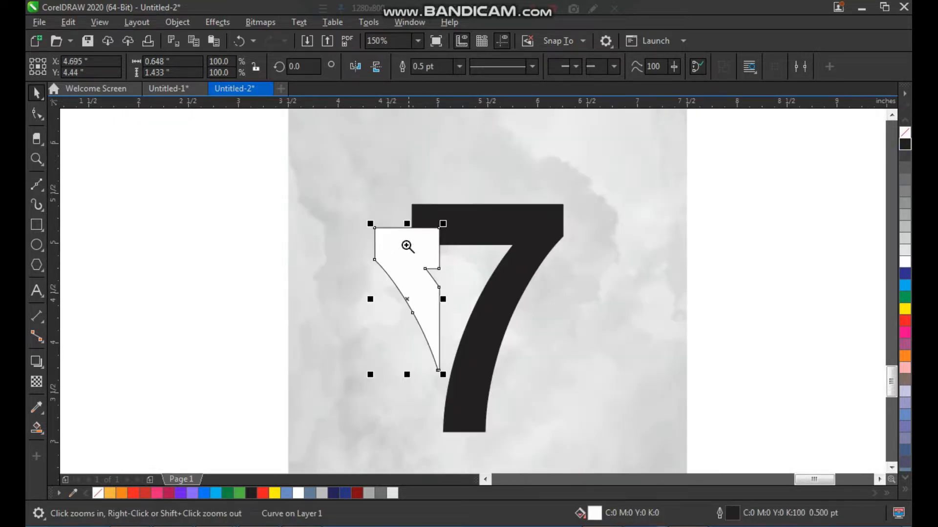
# Step: Nudge the white piece slightly down and to the left relative to the 7's crossbar
pyautogui.moveTo(402, 226); pyautogui.dragTo(496, 339)
pyautogui.moveTo(417, 229); pyautogui.dragTo(417, 245)
pyautogui.moveTo(428, 249); pyautogui.dragTo(415, 242)
# Step: Raise the white piece's upper-right corner node and pull its two left corner nodes down and outward
pyautogui.press('F10')
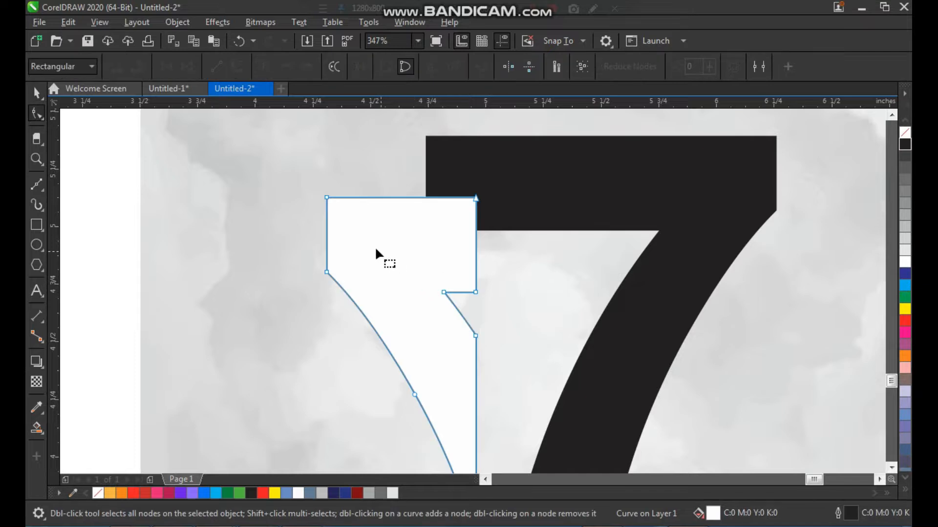
pyautogui.press('F3')
pyautogui.press('F2')
pyautogui.moveTo(298, 183); pyautogui.dragTo(466, 345)
pyautogui.moveTo(536, 142); pyautogui.dragTo(347, 308)
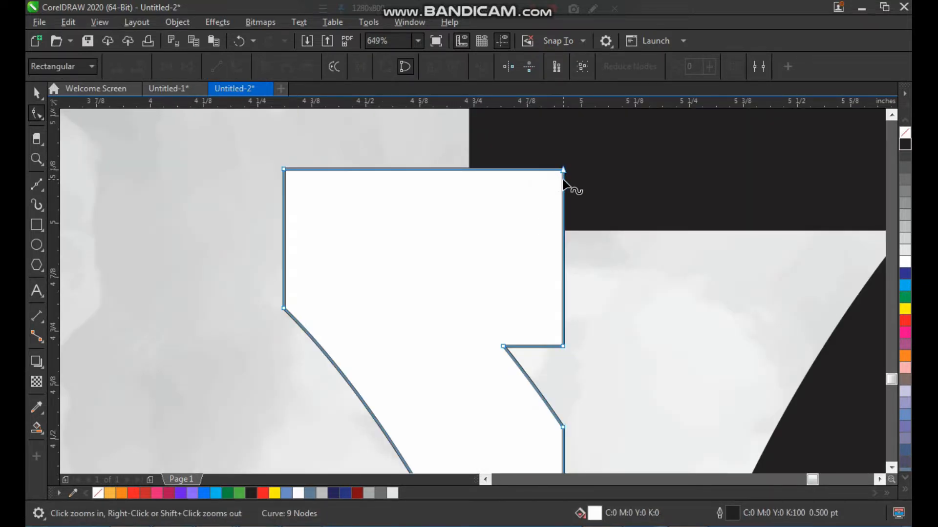
pyautogui.press('space')
pyautogui.press('F3')
pyautogui.press('F2')
pyautogui.moveTo(348, 127); pyautogui.dragTo(577, 317)
pyautogui.press('F10')
pyautogui.moveTo(559, 216); pyautogui.dragTo(560, 186)
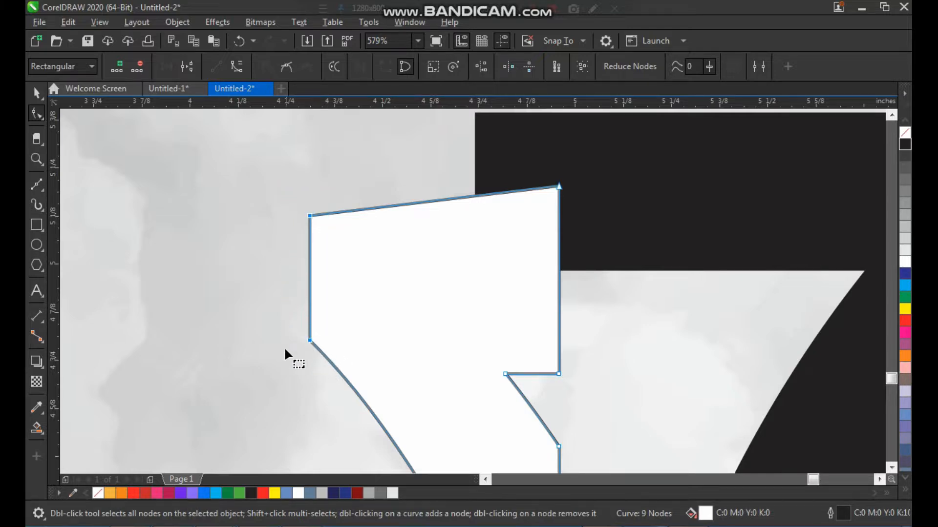
pyautogui.moveTo(309, 342); pyautogui.dragTo(281, 381)
pyautogui.moveTo(308, 217); pyautogui.dragTo(273, 294)
# Step: Move the white piece's bottom tip nodes down and right onto the stem of the 7
pyautogui.scroll(-6, 294, 294)
pyautogui.press('z')
pyautogui.moveTo(318, 189); pyautogui.dragTo(515, 410)
pyautogui.moveTo(550, 205); pyautogui.dragTo(386, 436)
pyautogui.rightClick(434, 367)
pyautogui.press('F2')
pyautogui.moveTo(388, 245); pyautogui.dragTo(545, 431)
pyautogui.moveTo(424, 382); pyautogui.dragTo(477, 452)
# Step: Delete the node below the notch on the white piece's right edge and shape that edge into a smooth curve
pyautogui.scroll(-1, 434, 345)
pyautogui.press('F2')
pyautogui.moveTo(391, 216); pyautogui.dragTo(516, 428)
pyautogui.press('F3')
pyautogui.press('F2')
pyautogui.moveTo(379, 170); pyautogui.dragTo(506, 360)
pyautogui.press('Delete')
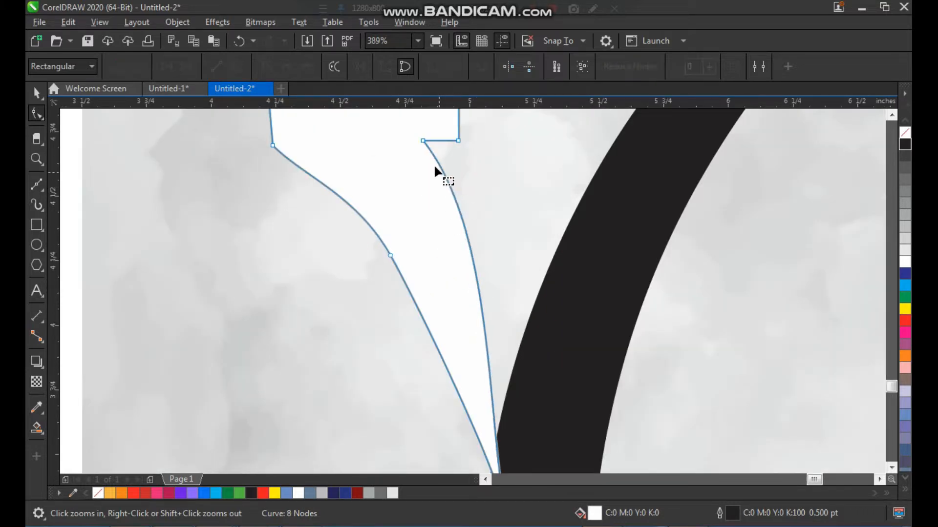
pyautogui.click(422, 141)
pyautogui.moveTo(489, 222); pyautogui.dragTo(493, 264)
pyautogui.moveTo(488, 383); pyautogui.dragTo(460, 357)
pyautogui.moveTo(493, 265); pyautogui.dragTo(494, 265)
# Step: Move the white piece's bottom tip nodes up along the left side of the 7's stem
pyautogui.scroll(-3, 495, 266)
pyautogui.press('space')
pyautogui.press('z')
pyautogui.moveTo(386, 156); pyautogui.dragTo(581, 440)
pyautogui.press('F10')
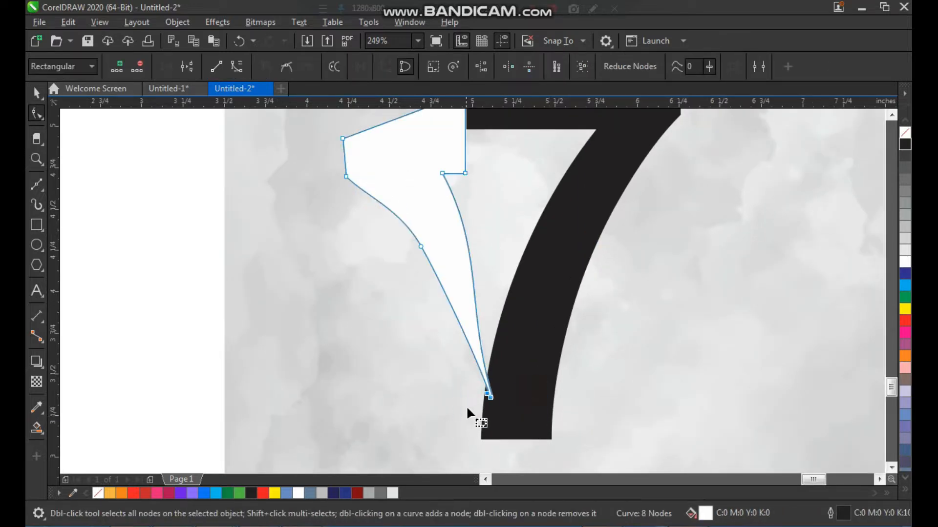
pyautogui.moveTo(488, 398); pyautogui.dragTo(499, 346)
# Step: Delete the middle node on the white piece's outer left edge and bend that edge inward in one arc
pyautogui.press('z')
pyautogui.moveTo(377, 189); pyautogui.dragTo(567, 375)
pyautogui.scroll(-1, 539, 287)
pyautogui.press('F2')
pyautogui.moveTo(548, 146); pyautogui.dragTo(328, 388)
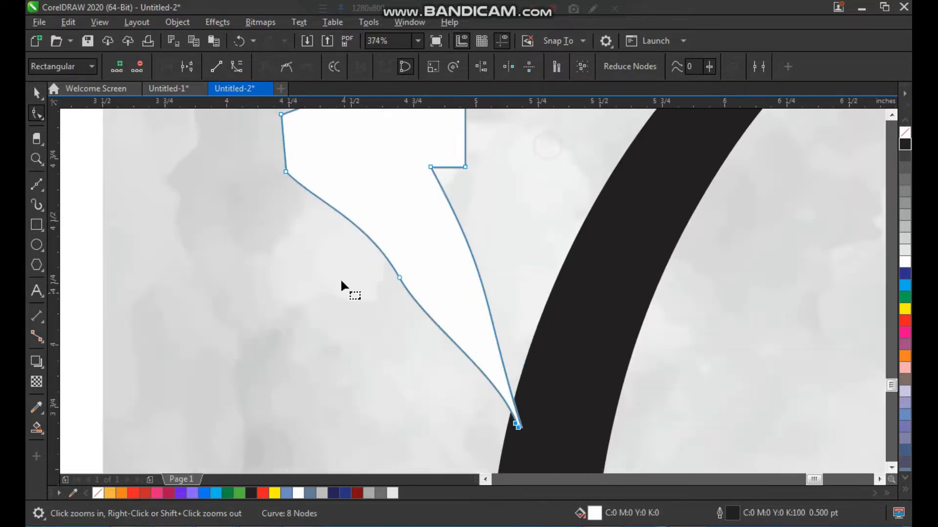
pyautogui.moveTo(425, 322); pyautogui.dragTo(426, 323)
pyautogui.press('Delete')
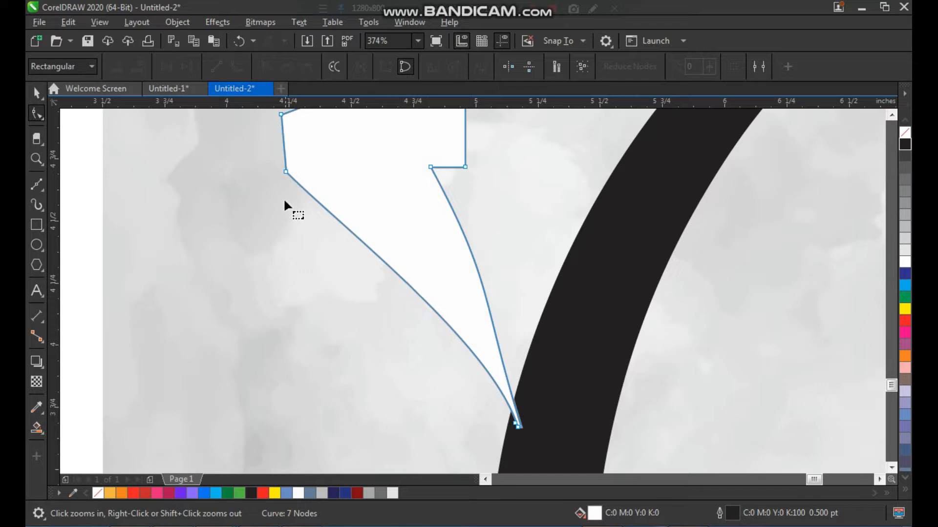
pyautogui.moveTo(346, 233); pyautogui.dragTo(378, 195)
# Step: Convert the white piece's top edge to a curve and bend it into a sweep that rises steeply at its right end
pyautogui.scroll(-1, 368, 316)
pyautogui.press('F2')
pyautogui.moveTo(330, 141); pyautogui.dragTo(540, 343)
pyautogui.press('F2')
pyautogui.moveTo(518, 159); pyautogui.dragTo(265, 347)
pyautogui.press('F10')
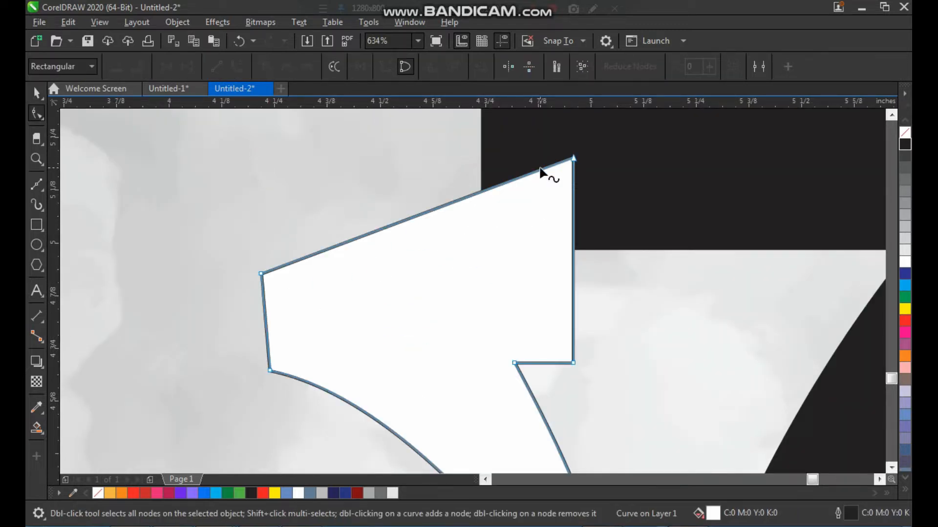
pyautogui.click(543, 168)
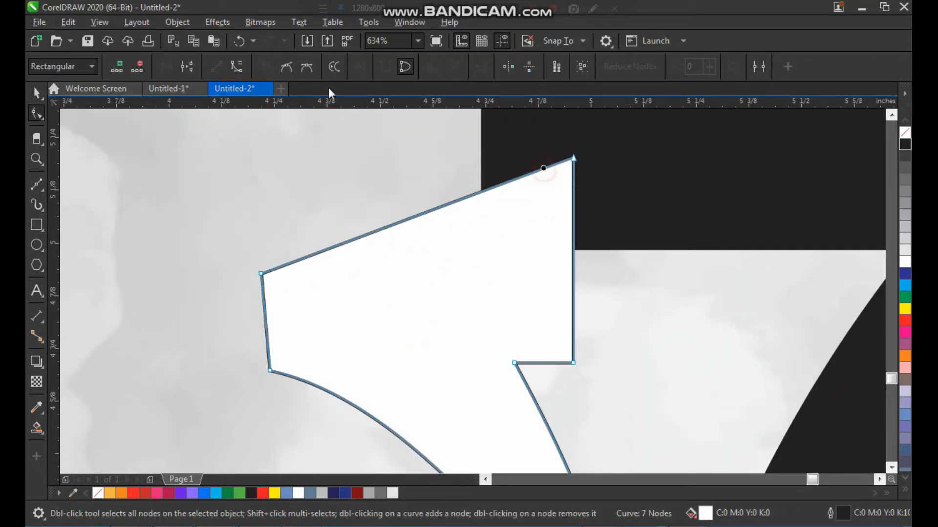
pyautogui.click(238, 67)
pyautogui.moveTo(467, 195); pyautogui.dragTo(557, 242)
pyautogui.moveTo(362, 237); pyautogui.dragTo(353, 219)
pyautogui.moveTo(557, 239); pyautogui.dragTo(561, 241)
# Step: Draw a straight Bézier line about 0.21 in wide and 0.27 in tall from the 7's upper-left corner to the white piece's upper tip
pyautogui.press('F3')
pyautogui.press('F2')
pyautogui.moveTo(444, 162); pyautogui.dragTo(548, 283)
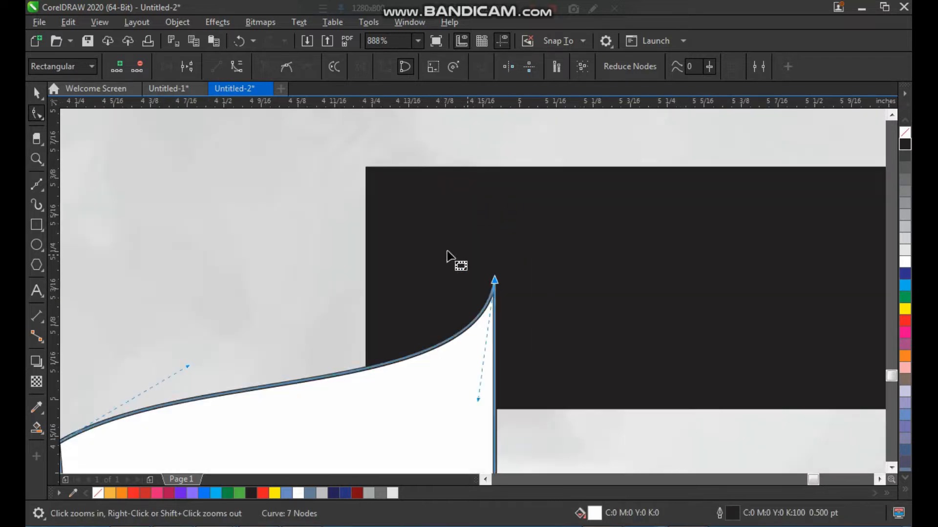
pyautogui.press('space')
pyautogui.click(37, 184)
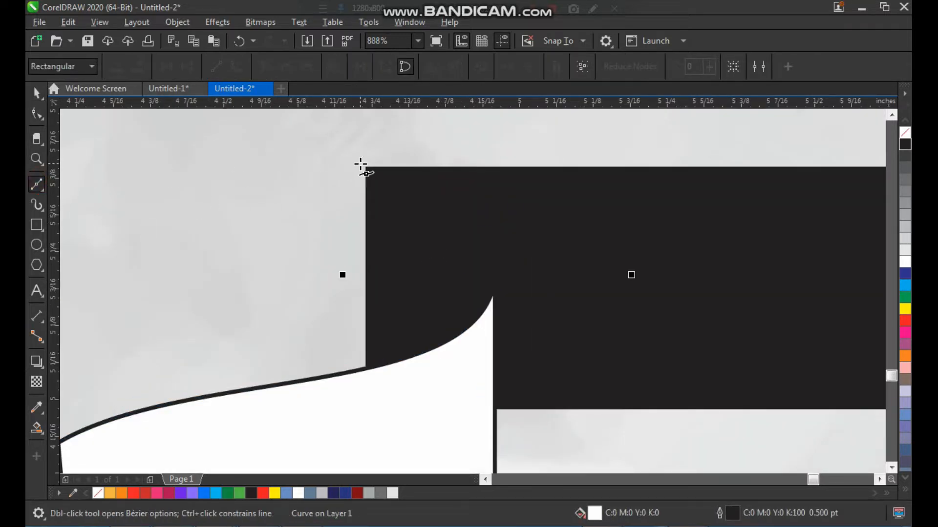
pyautogui.click(361, 163)
pyautogui.click(487, 321)
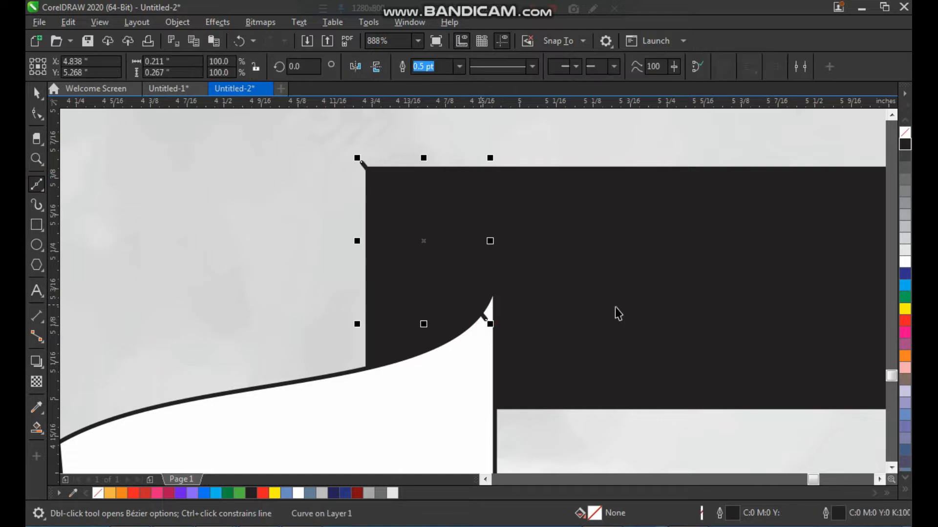
# Step: Color the line yellow and bend it into an arc bulging to the right over the black crossbar
pyautogui.press('space')
pyautogui.rightClick(905, 309)
pyautogui.press('F10')
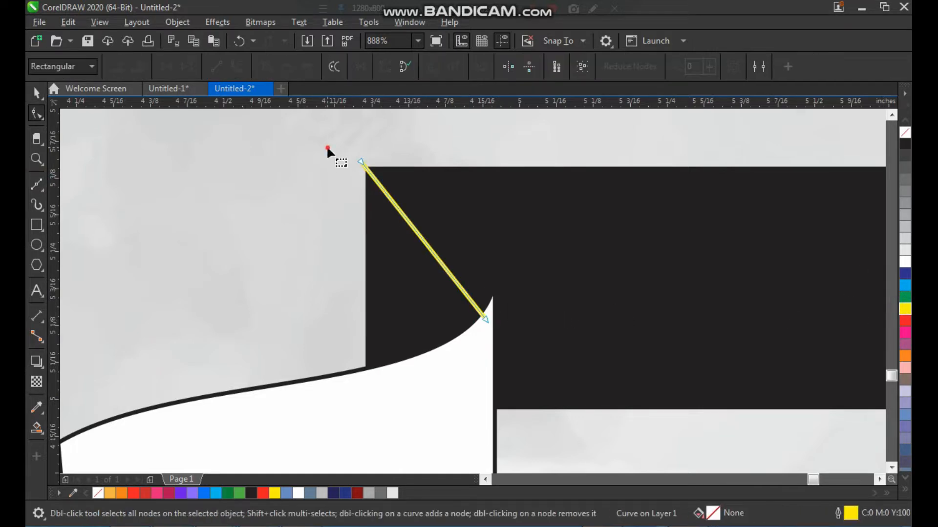
pyautogui.press('z')
pyautogui.moveTo(320, 118); pyautogui.dragTo(527, 371)
pyautogui.moveTo(459, 273); pyautogui.dragTo(537, 245)
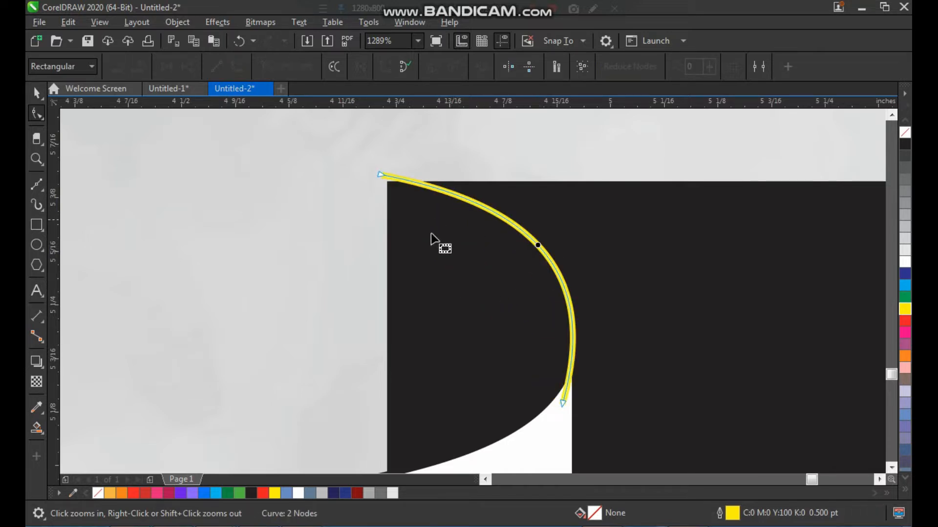
# Step: Smart-fill the region between the yellow arc, the 7's left edge and the white piece with blue-grey and a 0.5 pt outline
pyautogui.press('space')
pyautogui.scroll(-1, 429, 233)
pyautogui.moveTo(379, 188); pyautogui.dragTo(598, 380)
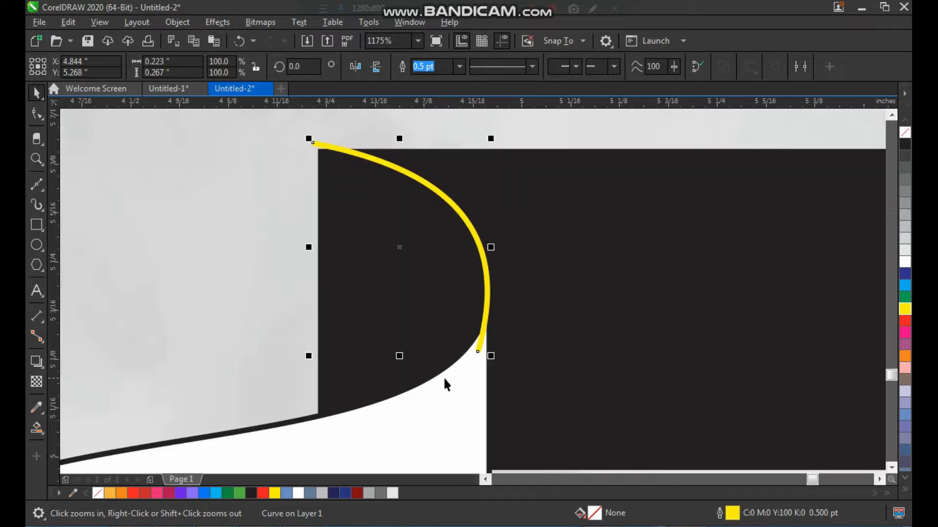
pyautogui.click(36, 432)
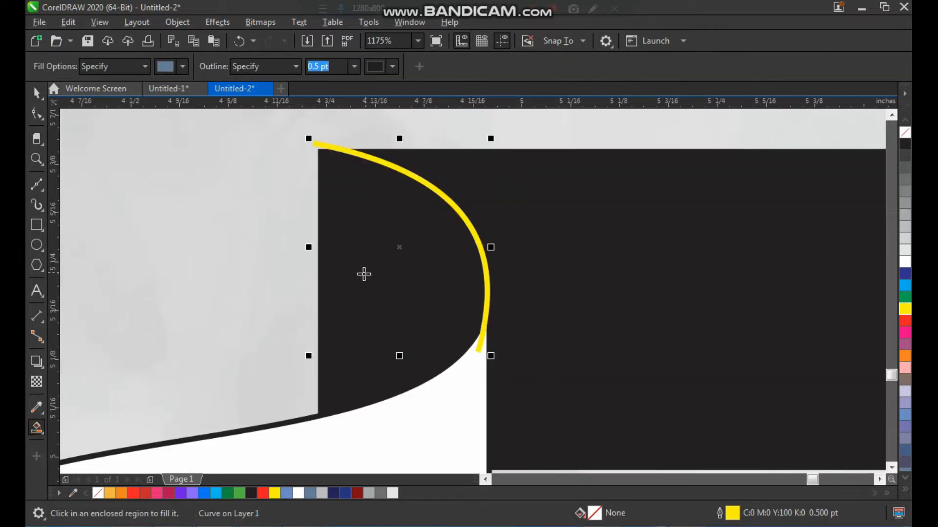
pyautogui.click(363, 274)
# Step: Delete the yellow guide curve and remove the outline from the blue-grey shape
pyautogui.press('space')
pyautogui.click(326, 143)
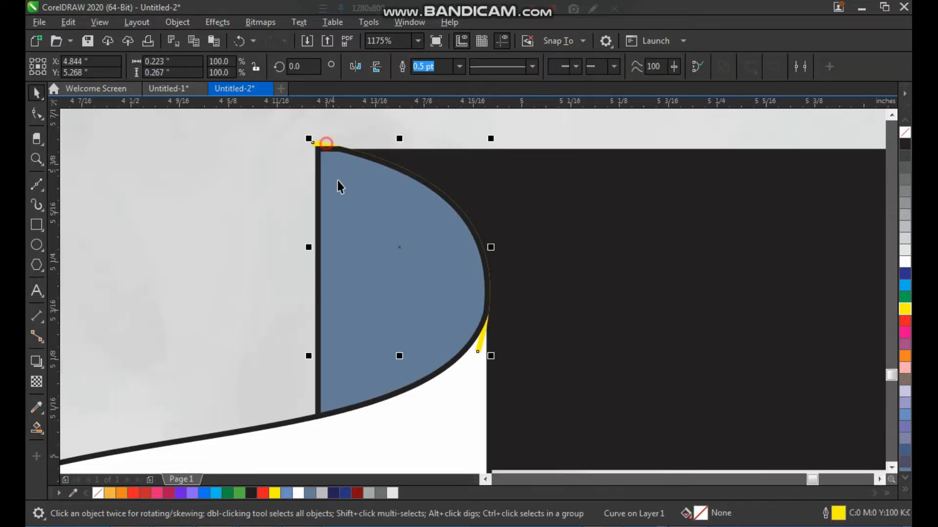
pyautogui.hotkey('ctrl', 'z')
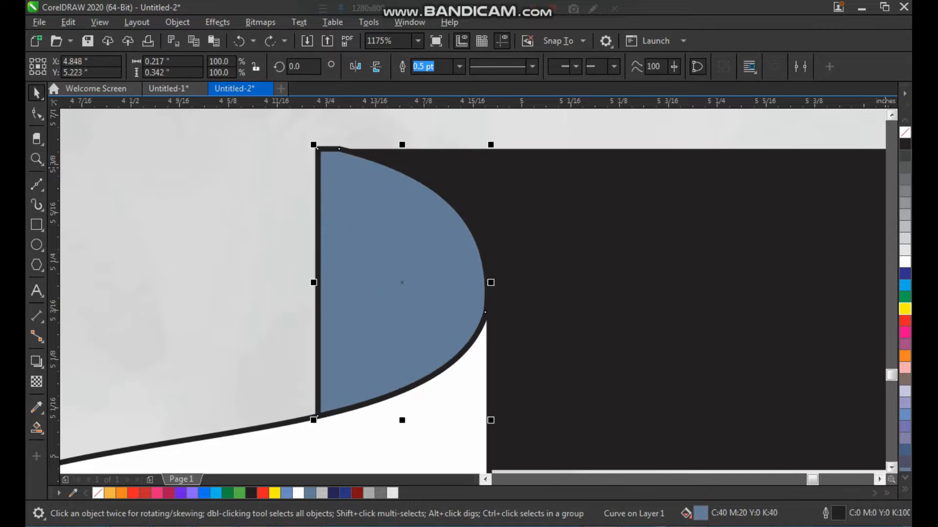
pyautogui.rightClick(905, 132)
pyautogui.scroll(-2, 517, 216)
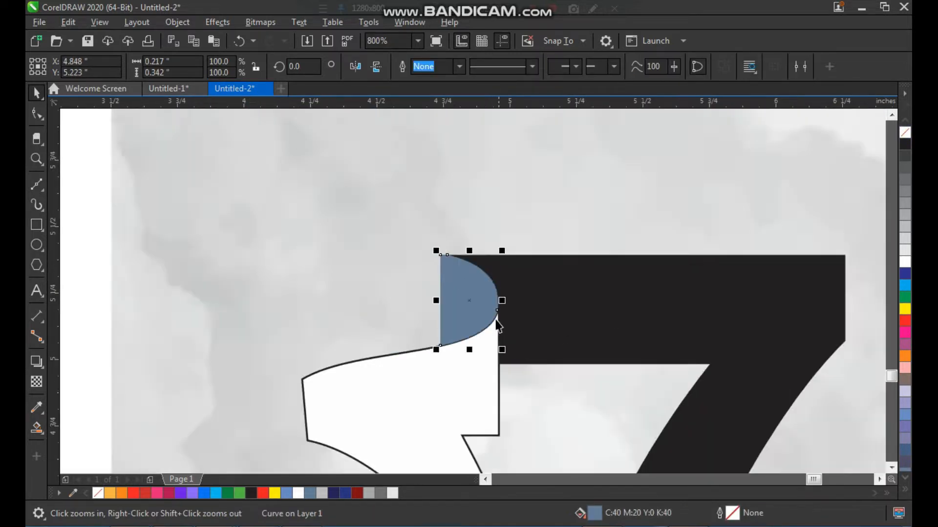
# Step: Move the white piece's bottom tip nodes slightly higher on the stem of the 7
pyautogui.scroll(-3, 494, 247)
pyautogui.click(391, 247)
pyautogui.scroll(-1, 567, 312)
pyautogui.click(601, 311)
pyautogui.moveTo(628, 203); pyautogui.dragTo(375, 468)
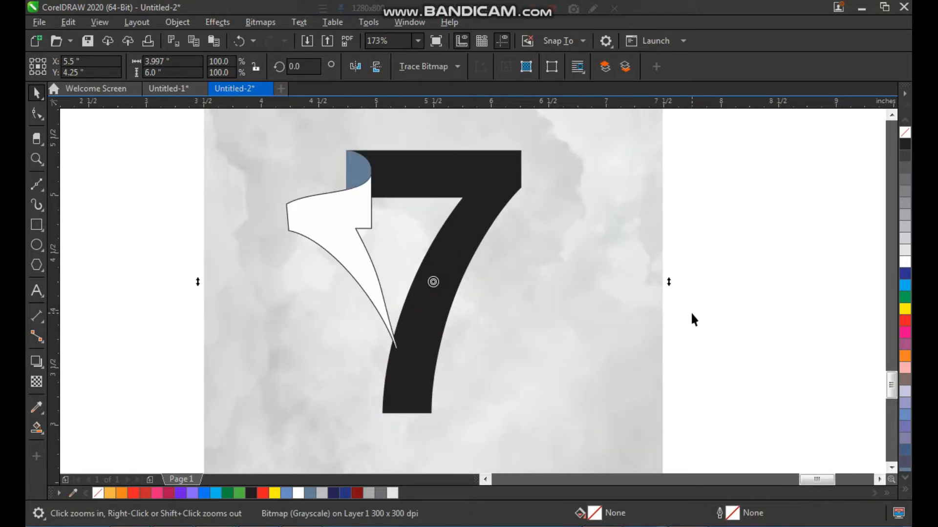
pyautogui.press('Escape')
pyautogui.moveTo(359, 309); pyautogui.dragTo(449, 428)
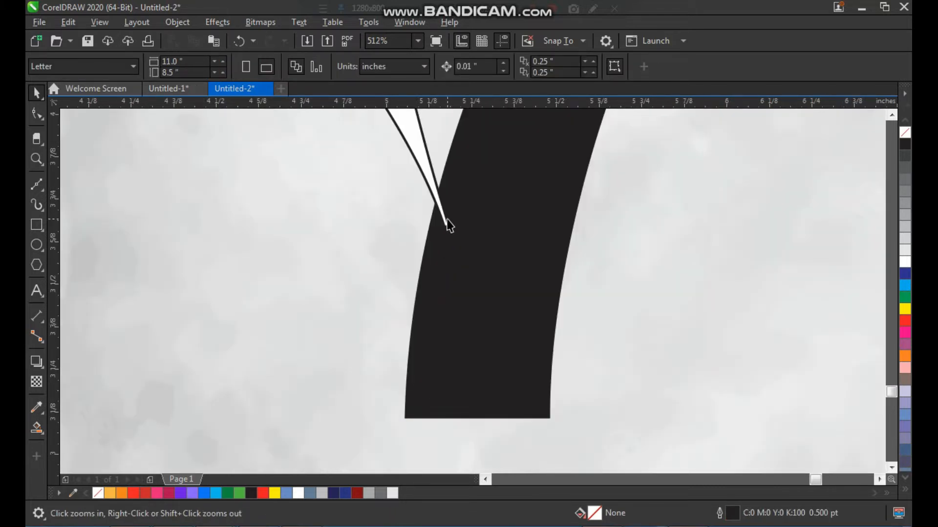
pyautogui.click(444, 218)
pyautogui.press('F10')
pyautogui.moveTo(476, 189); pyautogui.dragTo(402, 261)
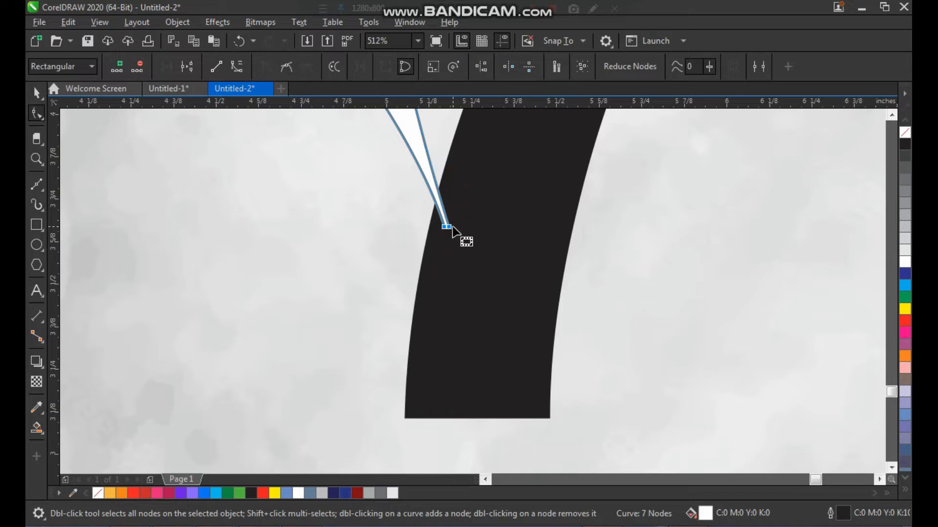
pyautogui.moveTo(451, 229); pyautogui.dragTo(449, 205)
# Step: Draw a closed, white-filled Bézier shape about 0.32 by 0.65 in from the white piece's tip to below the stem's base
pyautogui.press('space')
pyautogui.press('z')
pyautogui.moveTo(356, 159); pyautogui.dragTo(587, 428)
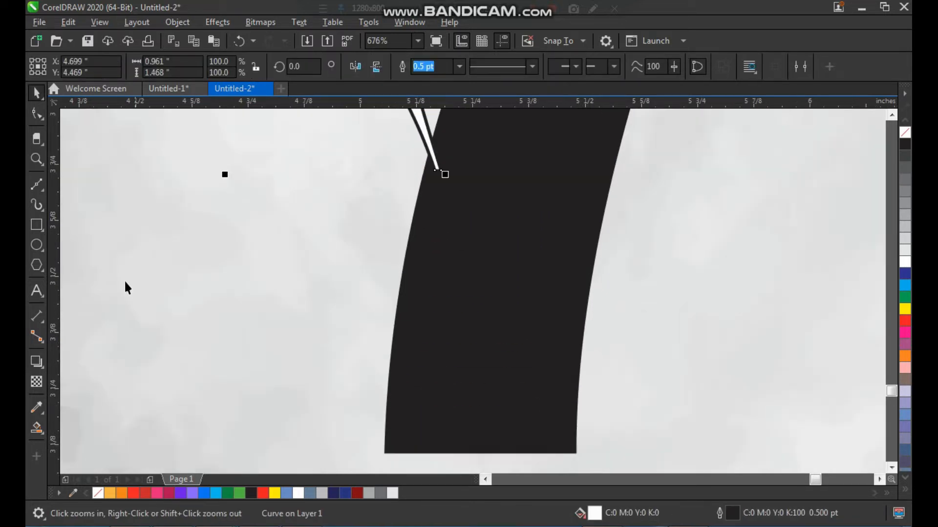
pyautogui.click(38, 186)
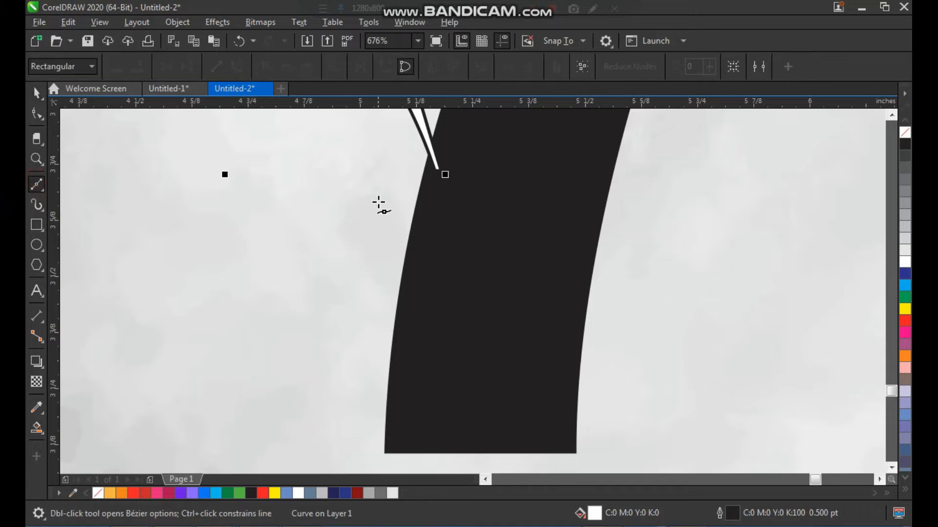
pyautogui.click(441, 172)
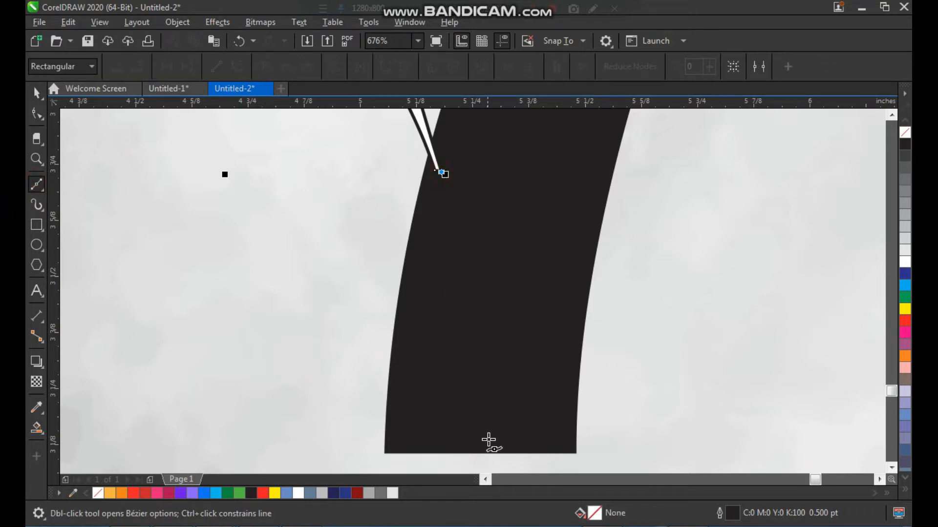
pyautogui.click(478, 465)
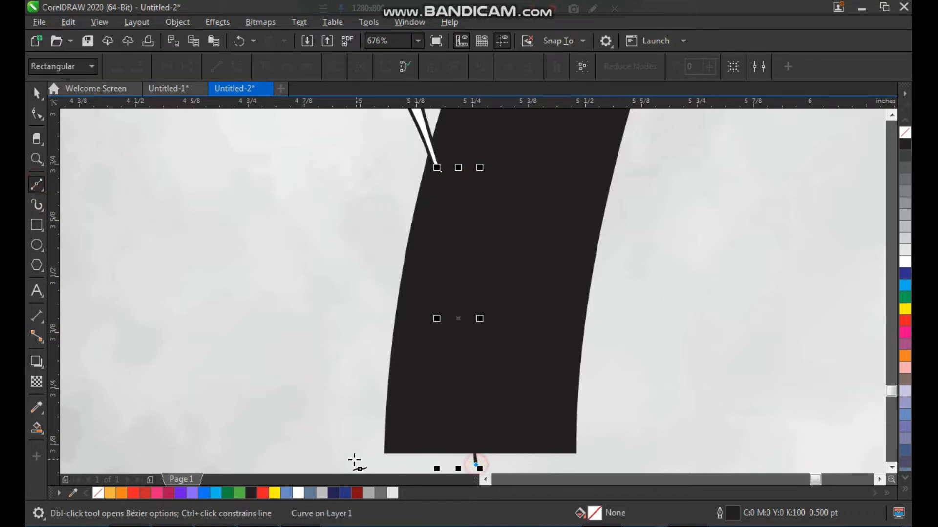
pyautogui.click(334, 466)
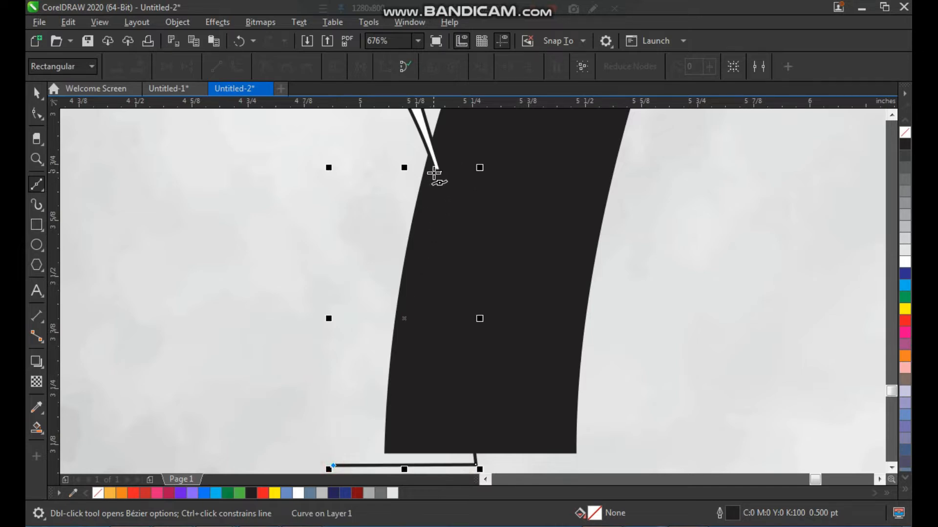
pyautogui.click(434, 172)
pyautogui.press('space')
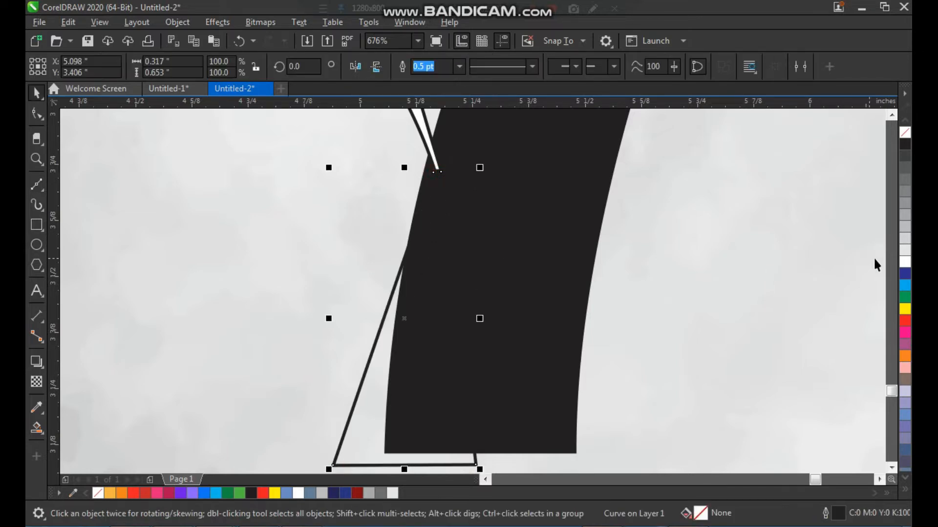
pyautogui.click(906, 265)
# Step: Convert the lower white shape's sides to curves, bowing the right side outward and the left side inward
pyautogui.scroll(-2, 509, 280)
pyautogui.press('F2')
pyautogui.moveTo(366, 174); pyautogui.dragTo(581, 418)
pyautogui.press('F10')
pyautogui.moveTo(548, 157); pyautogui.dragTo(430, 366)
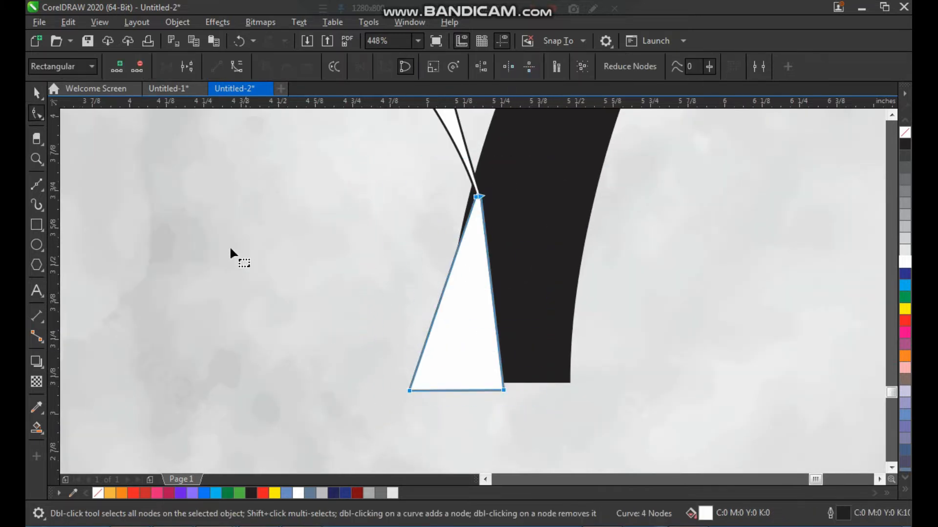
pyautogui.press('F2')
pyautogui.moveTo(404, 159); pyautogui.dragTo(546, 391)
pyautogui.moveTo(503, 328); pyautogui.dragTo(512, 335)
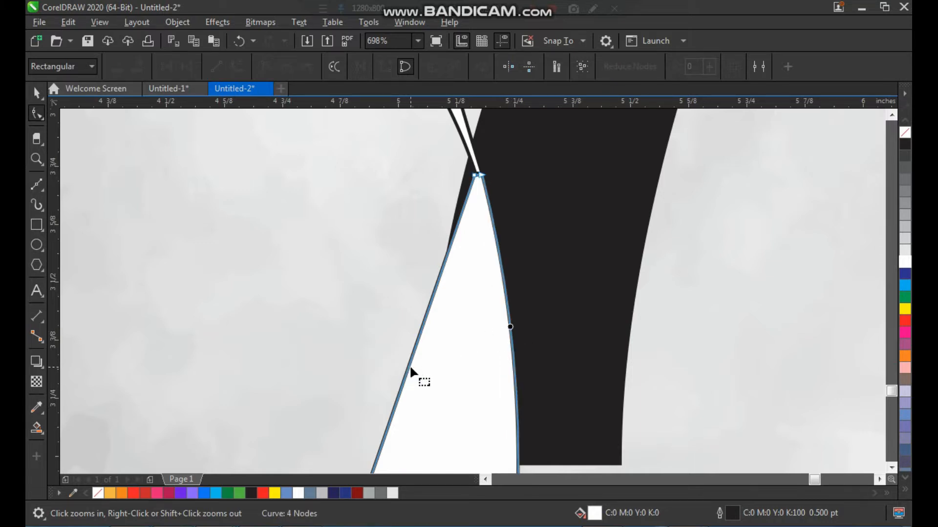
pyautogui.moveTo(410, 369); pyautogui.dragTo(423, 366)
pyautogui.scroll(-2, 449, 317)
pyautogui.press('space')
# Step: Move the upper white piece's two bottom tip nodes slightly up and left onto the left edge of the 7's stem
pyautogui.scroll(1, 488, 300)
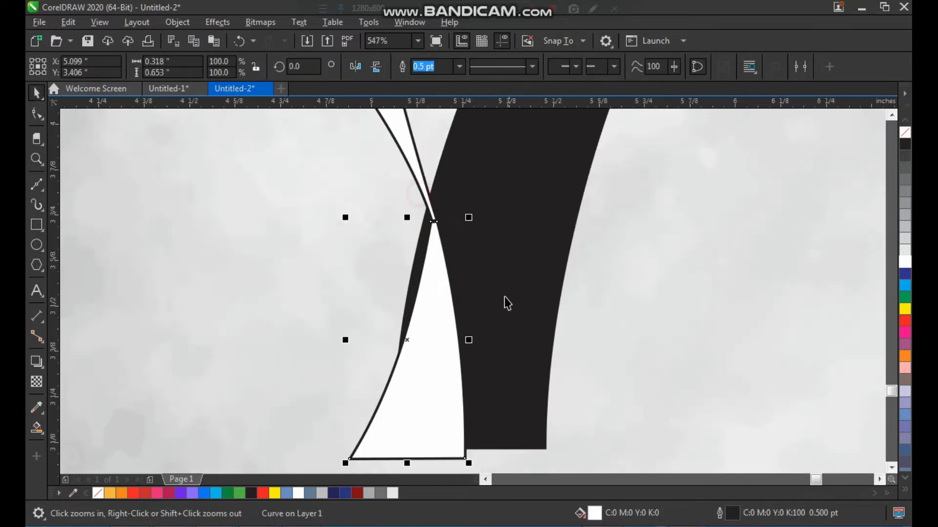
pyautogui.click(432, 216)
pyautogui.scroll(2, 468, 258)
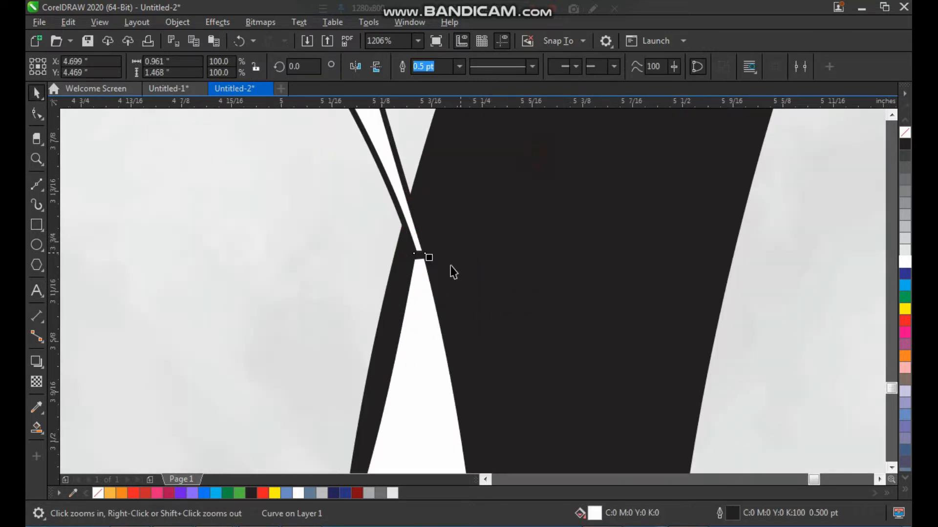
pyautogui.press('space')
pyautogui.moveTo(476, 219); pyautogui.dragTo(366, 284)
pyautogui.moveTo(425, 254); pyautogui.dragTo(483, 457)
pyautogui.scroll(-1, 428, 280)
pyautogui.press('F2')
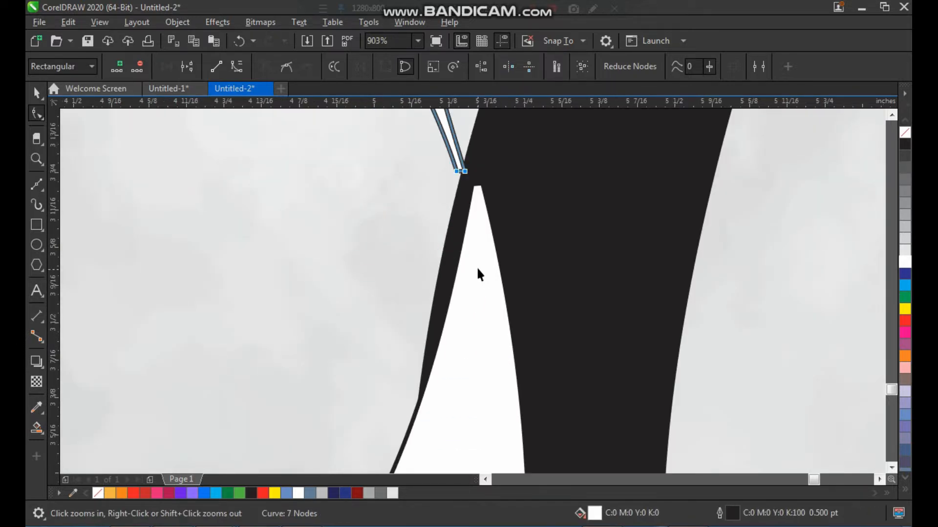
# Step: Move the lower white shape so its top meets the upper piece's tip and its base lines up with the stem's base
pyautogui.press('space')
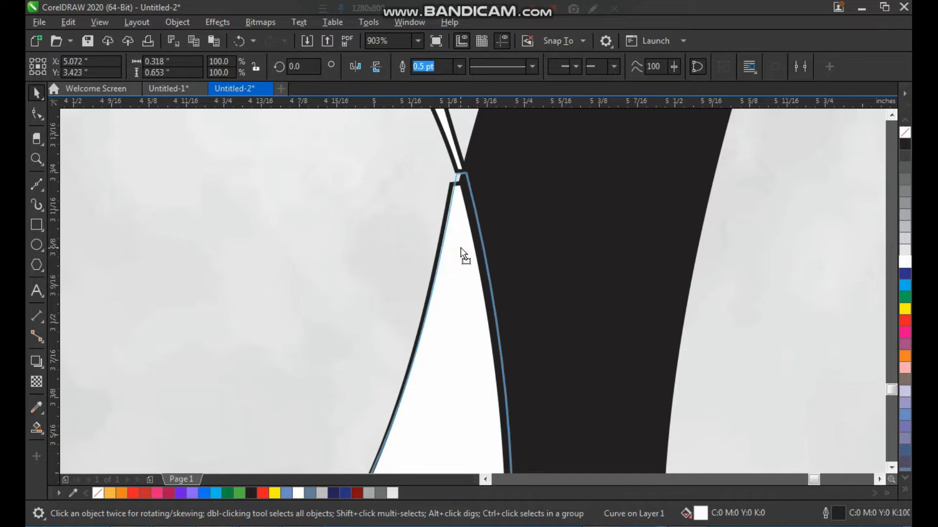
pyautogui.scroll(-2, 425, 272)
pyautogui.press('F2')
pyautogui.moveTo(352, 212); pyautogui.dragTo(510, 450)
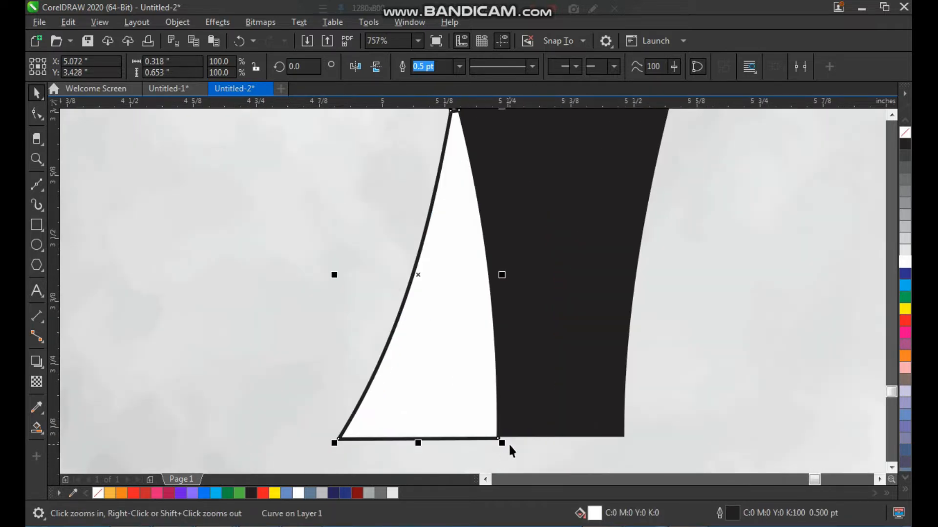
pyautogui.scroll(-2, 435, 385)
pyautogui.moveTo(352, 240); pyautogui.dragTo(593, 452)
pyautogui.scroll(-3, 428, 407)
pyautogui.click(652, 299)
pyautogui.press('F2')
pyautogui.moveTo(582, 198); pyautogui.dragTo(344, 449)
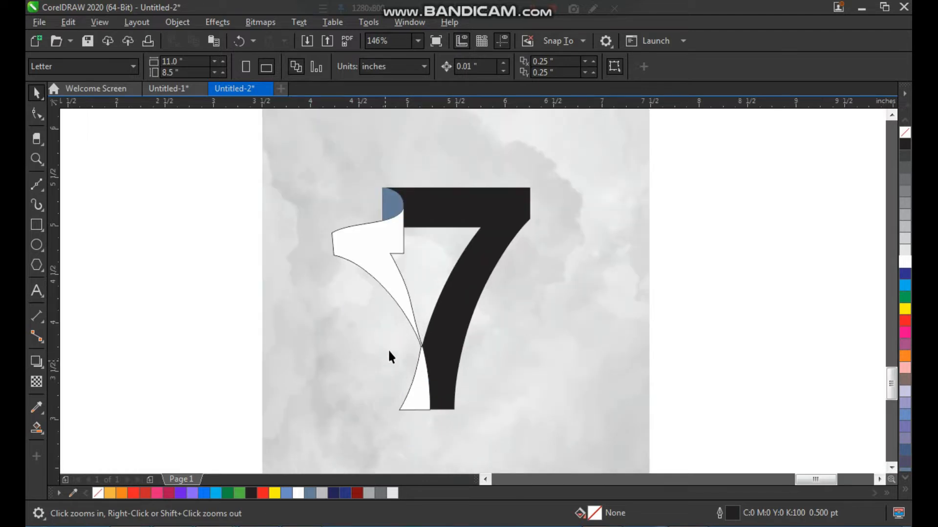
pyautogui.moveTo(334, 162); pyautogui.dragTo(549, 371)
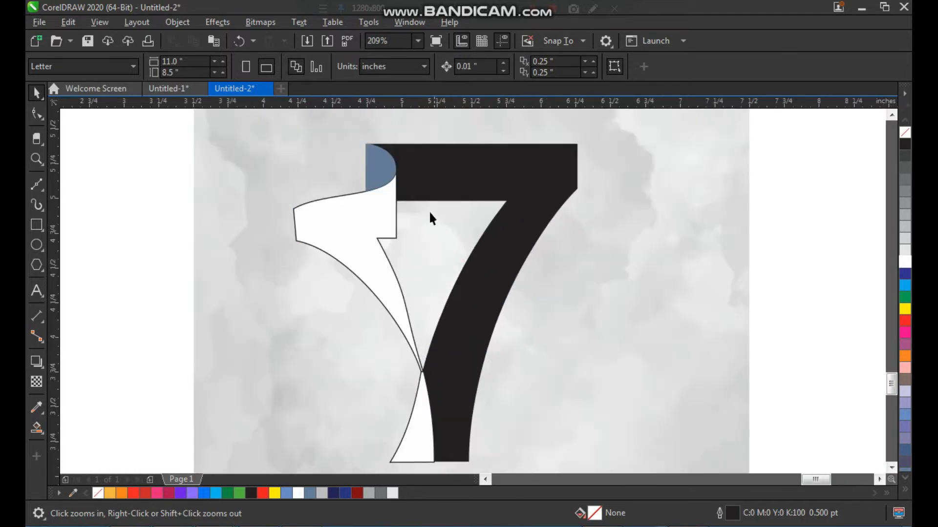
# Step: Fill the blue-grey curl at the 7's top-left corner with 100% black
pyautogui.moveTo(376, 165); pyautogui.dragTo(366, 172)
pyautogui.hotkey('ctrl', 'z')
pyautogui.press('F2')
pyautogui.moveTo(345, 131); pyautogui.dragTo(427, 220)
pyautogui.click(905, 145)
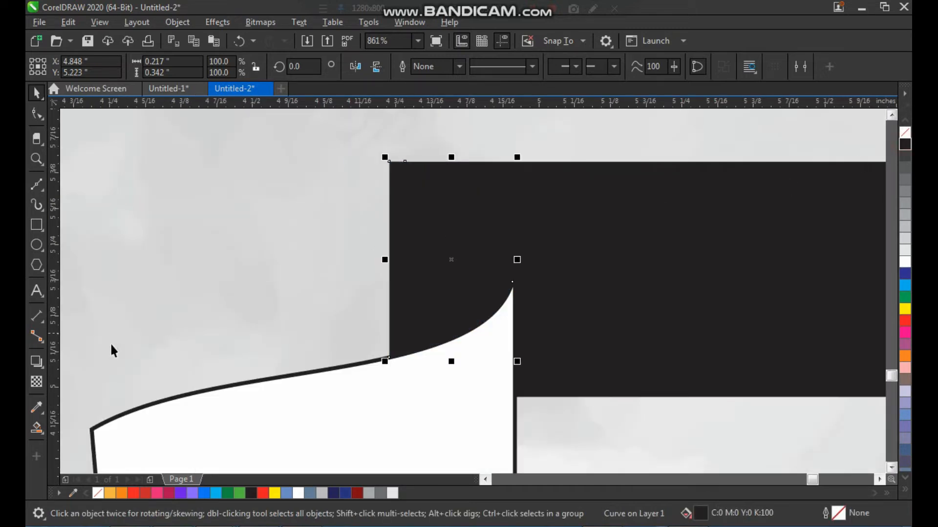
# Step: Apply a black-to-white linear fountain fill across the curl, running from its right side to its left
pyautogui.click(48, 430)
pyautogui.click(101, 424)
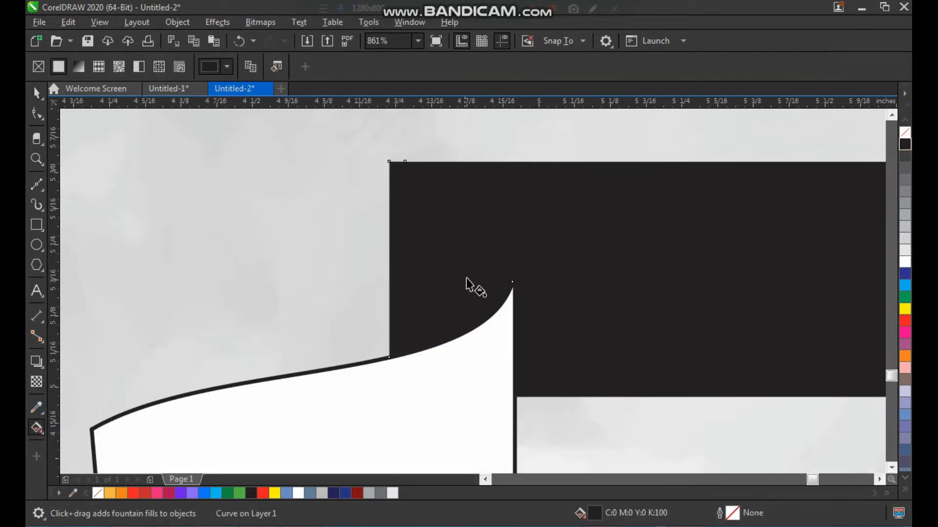
pyautogui.moveTo(480, 258); pyautogui.dragTo(404, 256)
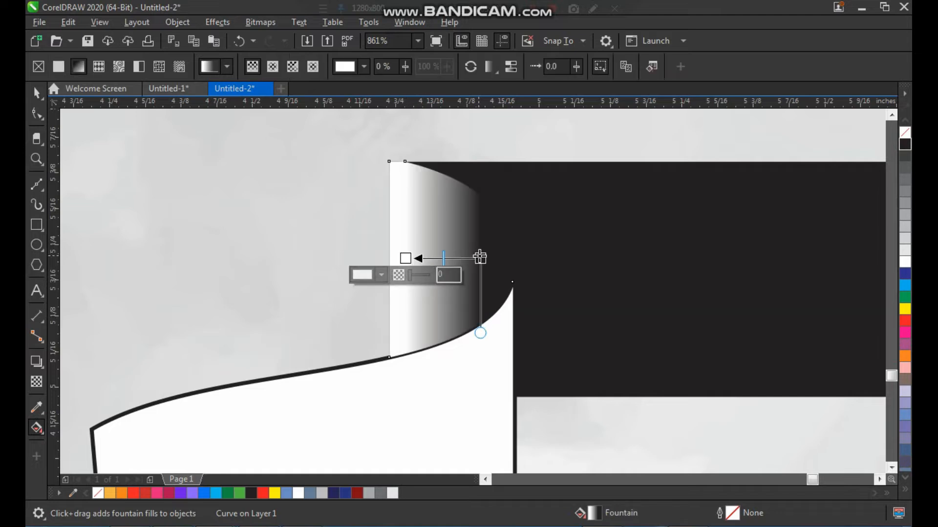
pyautogui.moveTo(480, 258); pyautogui.dragTo(487, 259)
pyautogui.press('space')
# Step: Fill the large white ribbon piece with 40% black and remove its outline
pyautogui.scroll(-2, 411, 232)
pyautogui.click(419, 170)
pyautogui.press('F2')
pyautogui.moveTo(345, 195); pyautogui.dragTo(589, 428)
pyautogui.click(381, 268)
pyautogui.press('F2')
pyautogui.moveTo(284, 169); pyautogui.dragTo(502, 355)
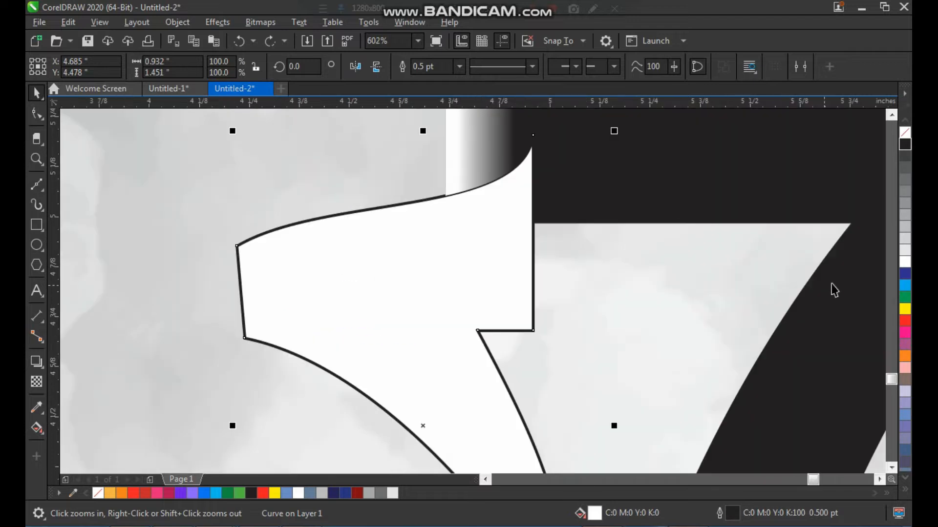
pyautogui.click(904, 215)
pyautogui.press('F4')
pyautogui.press('F2')
pyautogui.moveTo(335, 249); pyautogui.dragTo(571, 317)
pyautogui.rightClick(904, 131)
# Step: Give the grey ribbon piece a linear fountain fill, moving the fill settings clear of the artwork
pyautogui.press('F2')
pyautogui.scroll(-2, 391, 234)
pyautogui.moveTo(358, 167); pyautogui.dragTo(538, 367)
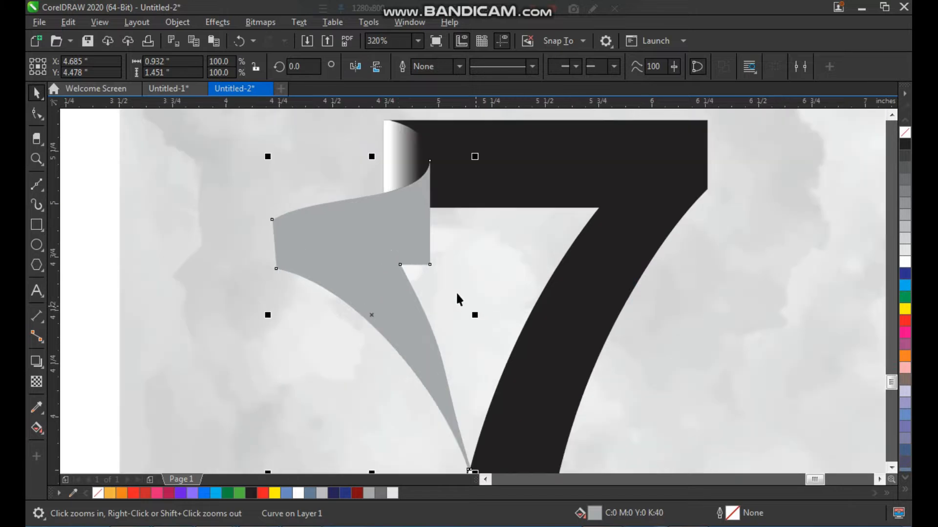
pyautogui.press('F11')
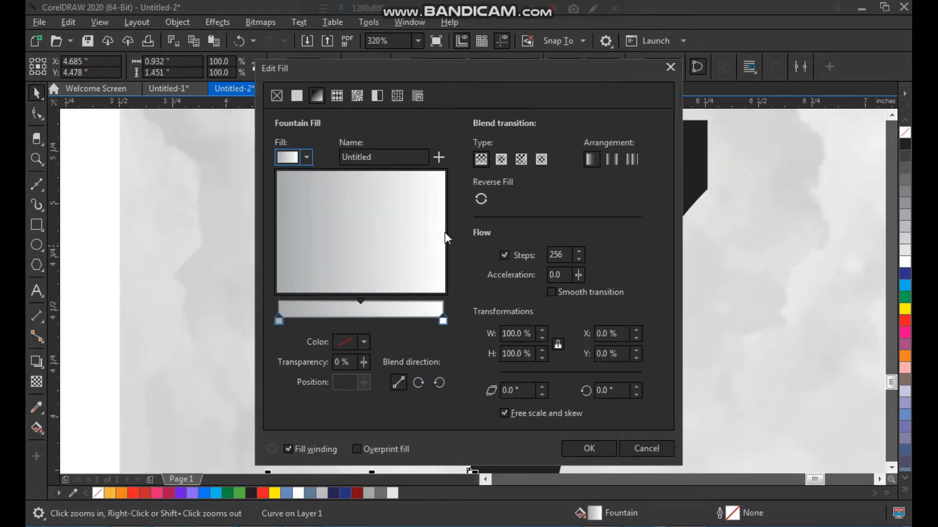
pyautogui.moveTo(437, 69); pyautogui.dragTo(647, 58)
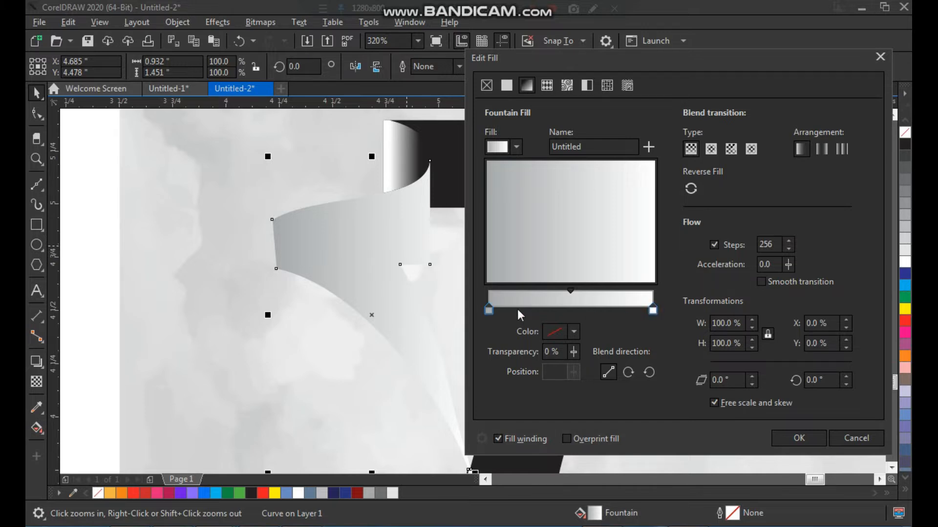
# Step: Set the ribbon gradient's end colour to CMYK 0, 0, 0, 30
pyautogui.click(651, 309)
pyautogui.click(574, 332)
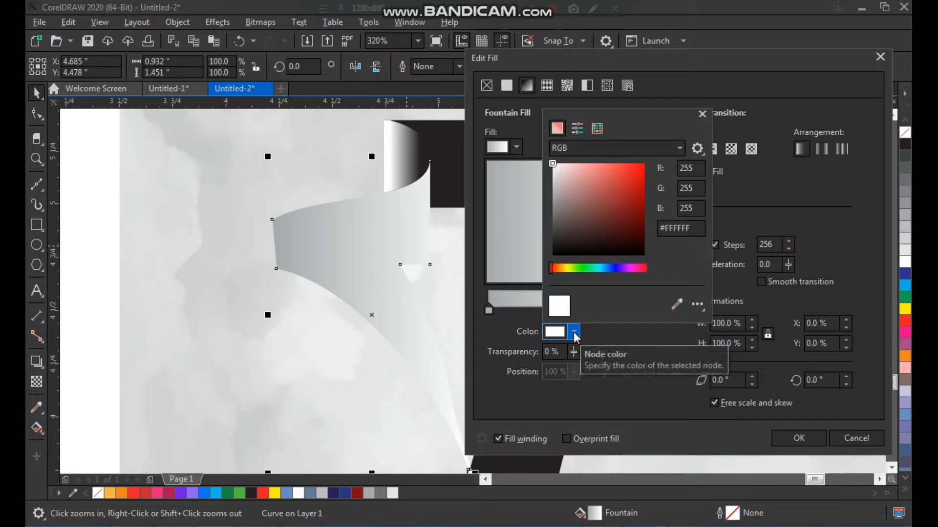
pyautogui.click(597, 144)
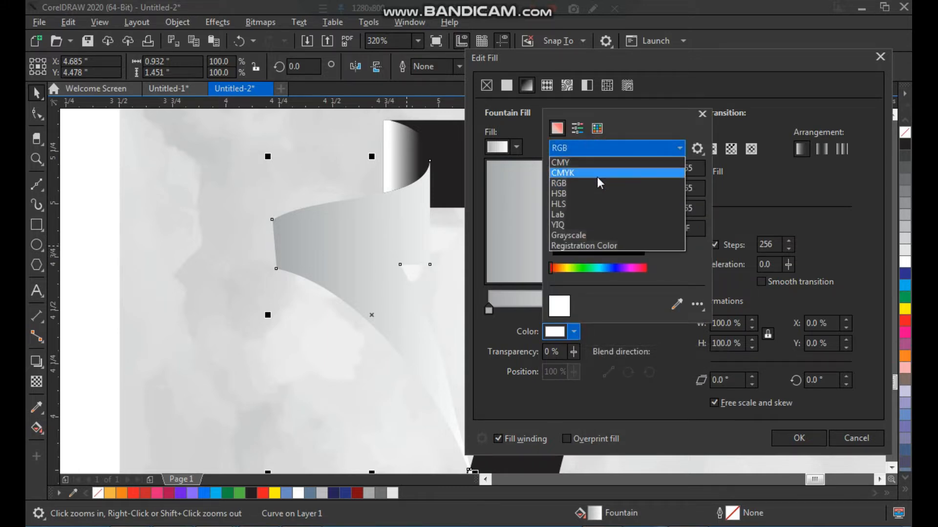
pyautogui.click(592, 178)
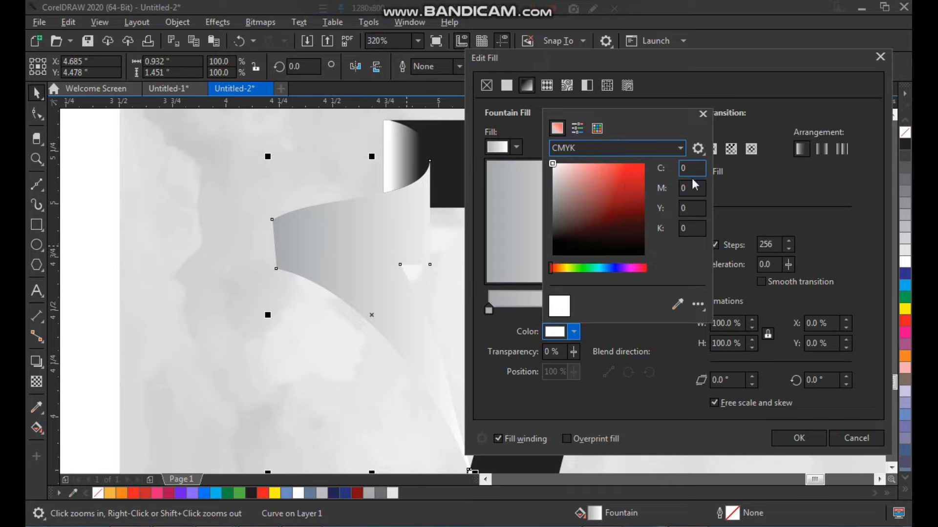
pyautogui.click(683, 228)
pyautogui.write('30')
pyautogui.click(695, 207)
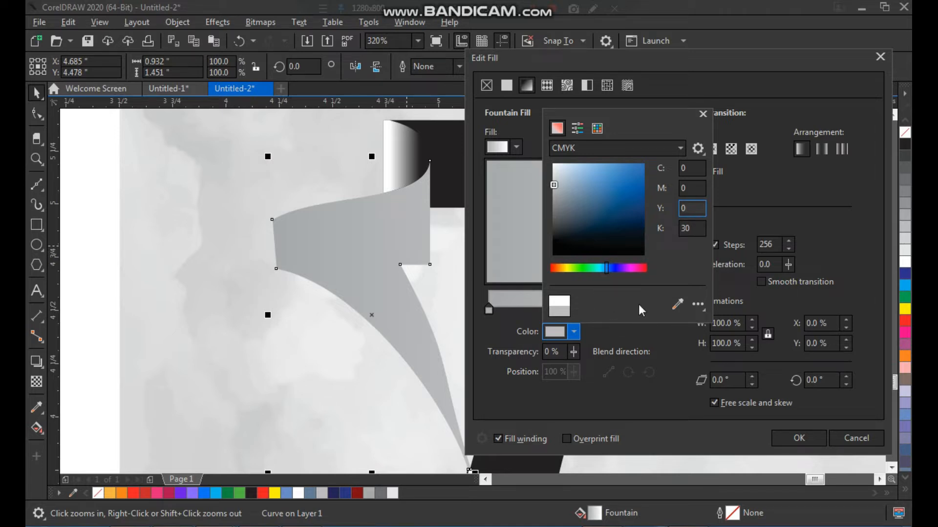
pyautogui.click(655, 339)
# Step: Set the ribbon gradient's start colour to 40% black by sampling it from the document colours
pyautogui.click(489, 312)
pyautogui.click(574, 332)
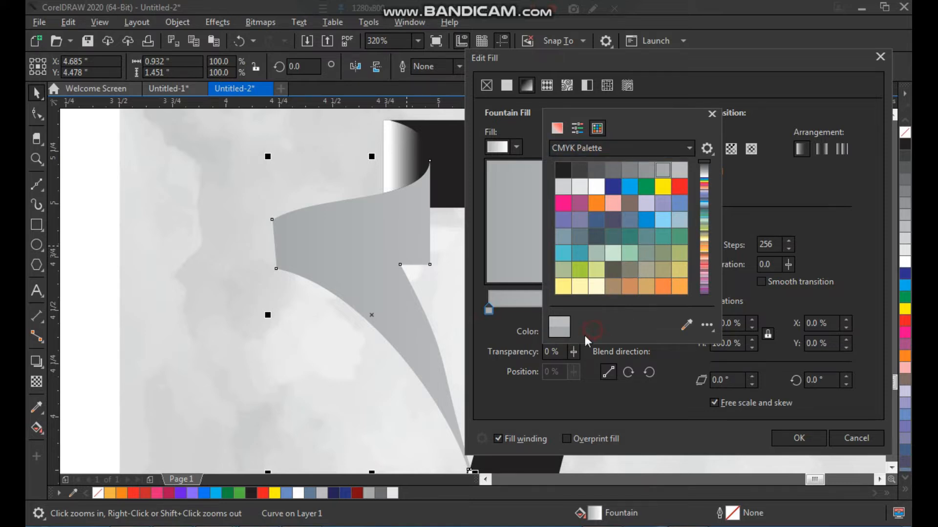
pyautogui.click(686, 325)
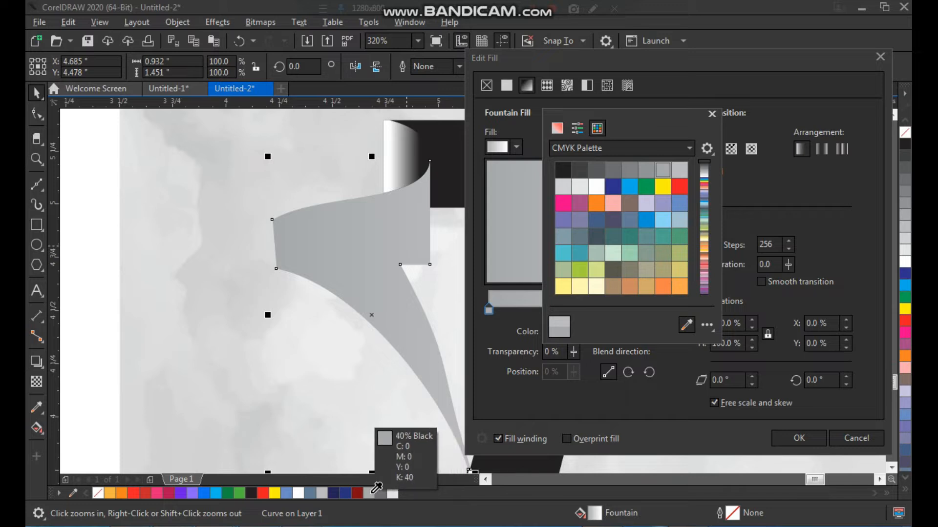
pyautogui.click(375, 490)
pyautogui.click(662, 370)
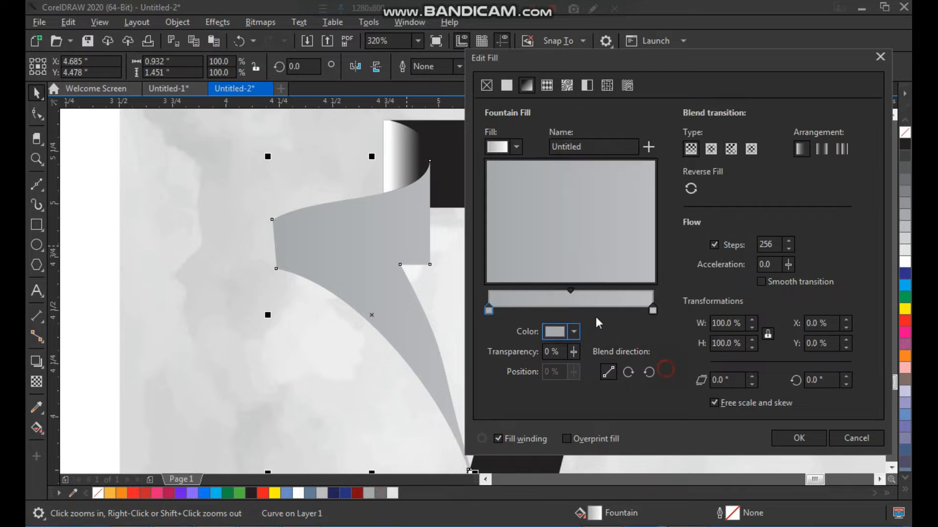
# Step: Add a white colour stop (CMYK 0, 0, 0, 0) at 51% of the ribbon gradient and apply the fill
pyautogui.doubleClick(571, 308)
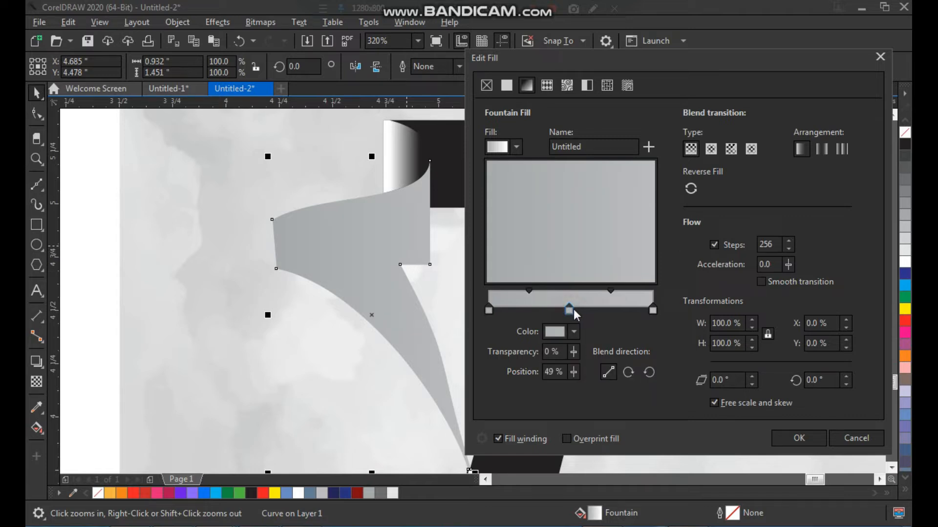
pyautogui.click(573, 309)
pyautogui.click(576, 329)
pyautogui.moveTo(697, 208); pyautogui.dragTo(681, 225)
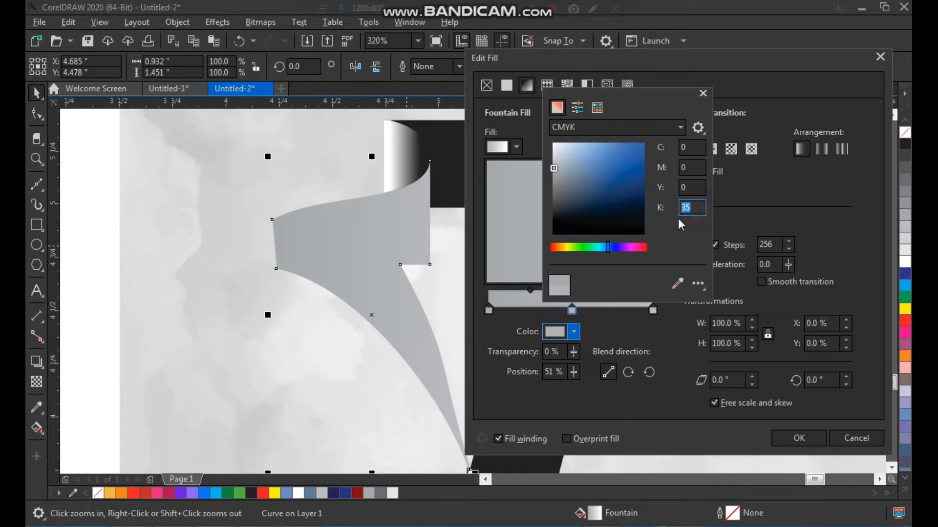
pyautogui.click(691, 186)
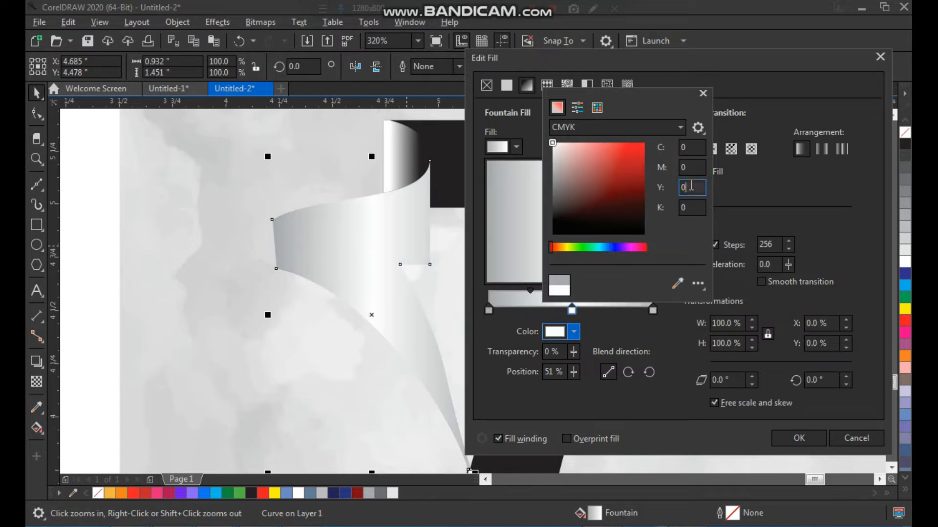
pyautogui.click(673, 326)
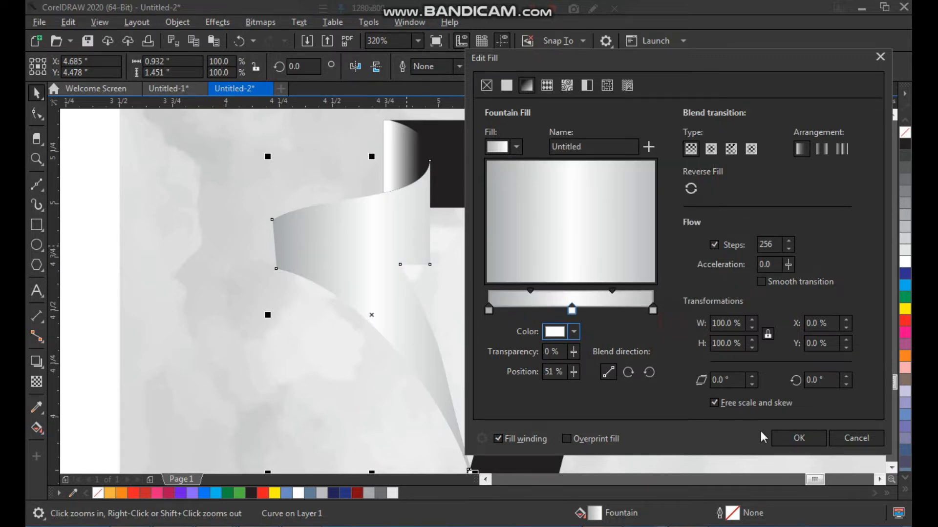
pyautogui.click(798, 438)
# Step: Repeat the last fountain fill on the lower white shape beside the 7's stem
pyautogui.scroll(-2, 402, 328)
pyautogui.scroll(1, 482, 406)
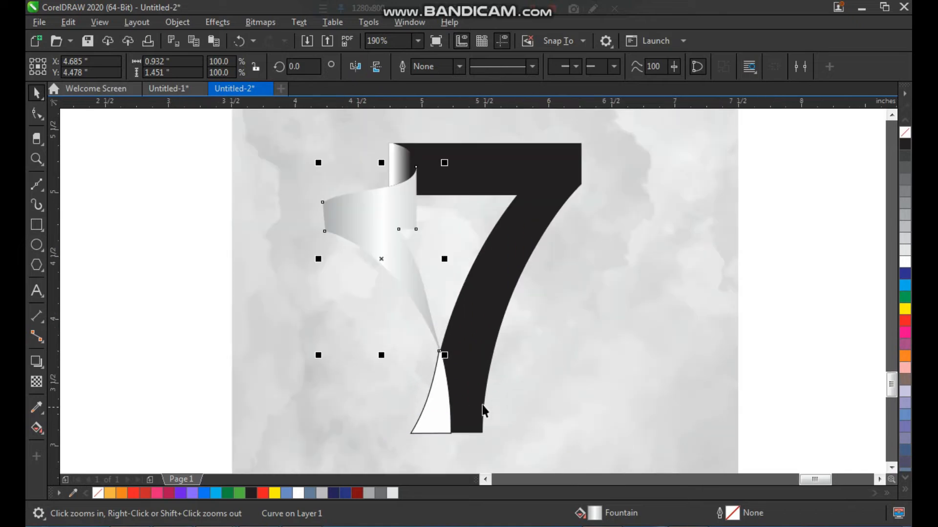
pyautogui.click(448, 406)
pyautogui.moveTo(373, 288); pyautogui.dragTo(494, 422)
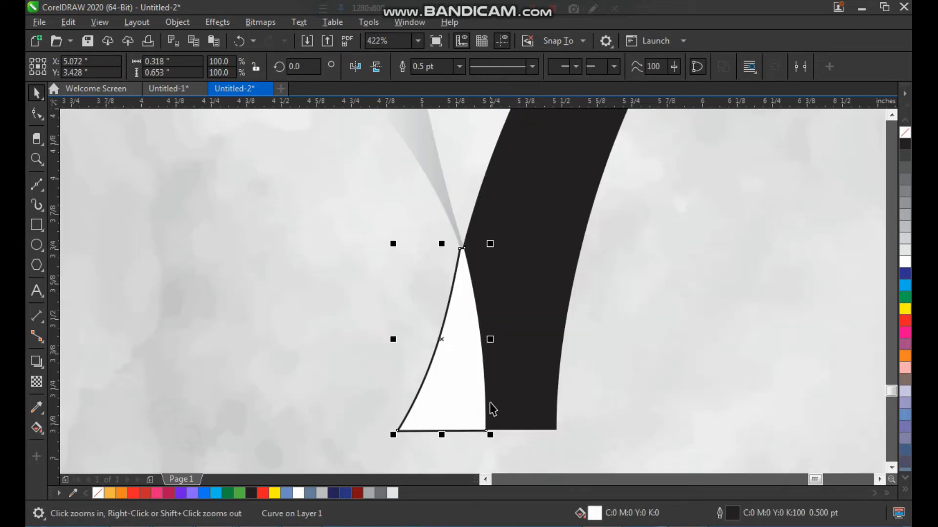
pyautogui.hotkey('ctrl', 'r')
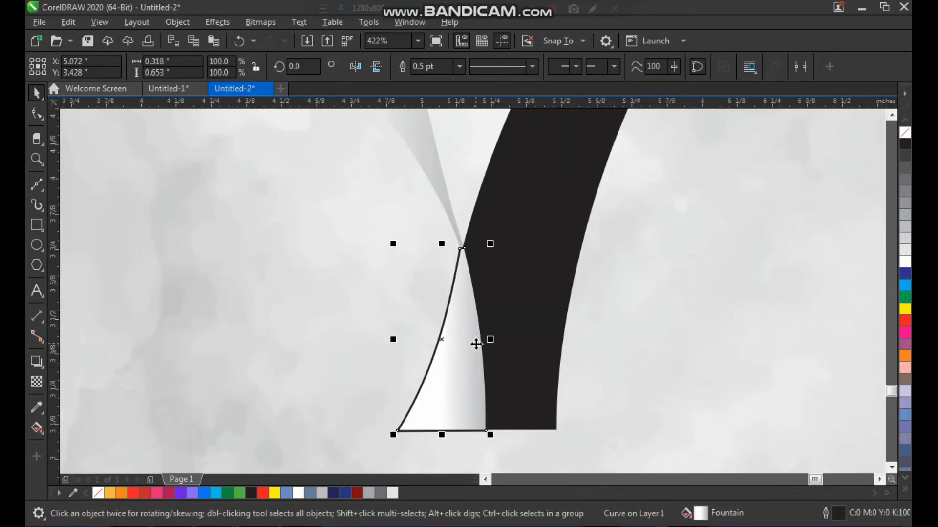
# Step: Copy the upper ribbon piece's fountain fill onto the lower shape
pyautogui.scroll(-3, 423, 318)
pyautogui.press('F2')
pyautogui.moveTo(325, 385); pyautogui.dragTo(592, 101)
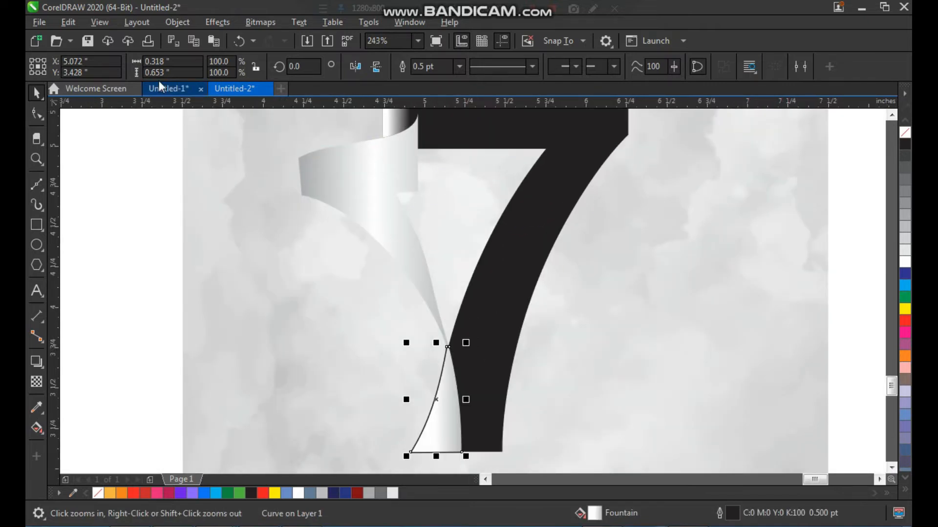
pyautogui.click(68, 22)
pyautogui.click(119, 123)
pyautogui.click(342, 247)
pyautogui.click(488, 291)
pyautogui.click(367, 166)
# Step: Remove the outline from the lower gradient shape beside the stem
pyautogui.scroll(-1, 403, 322)
pyautogui.press('F2')
pyautogui.moveTo(375, 272); pyautogui.dragTo(510, 419)
pyautogui.rightClick(902, 131)
pyautogui.scroll(-2, 497, 298)
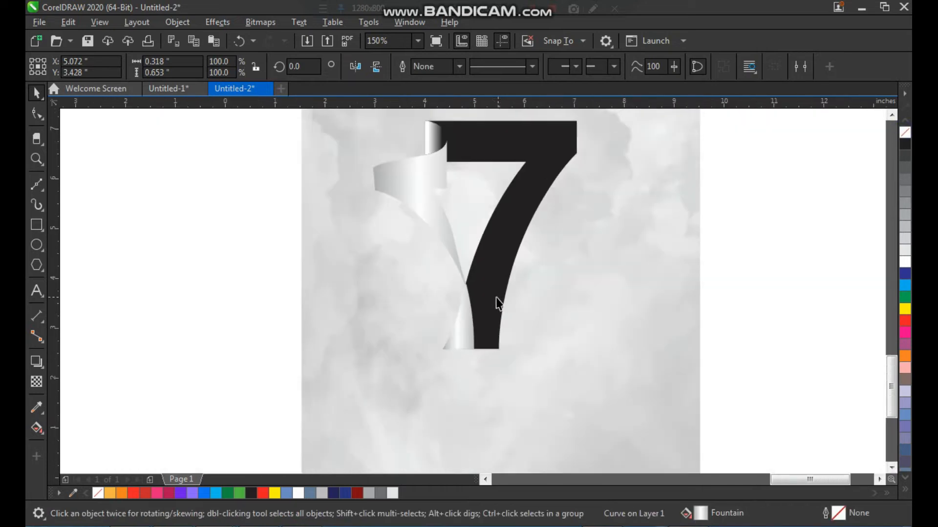
# Step: Replace the fill of the curl at the 7's top-left corner with solid 90% black
pyautogui.click(336, 239)
pyautogui.press('F2')
pyautogui.moveTo(388, 177); pyautogui.dragTo(687, 392)
pyautogui.press('F2')
pyautogui.moveTo(486, 148); pyautogui.dragTo(324, 288)
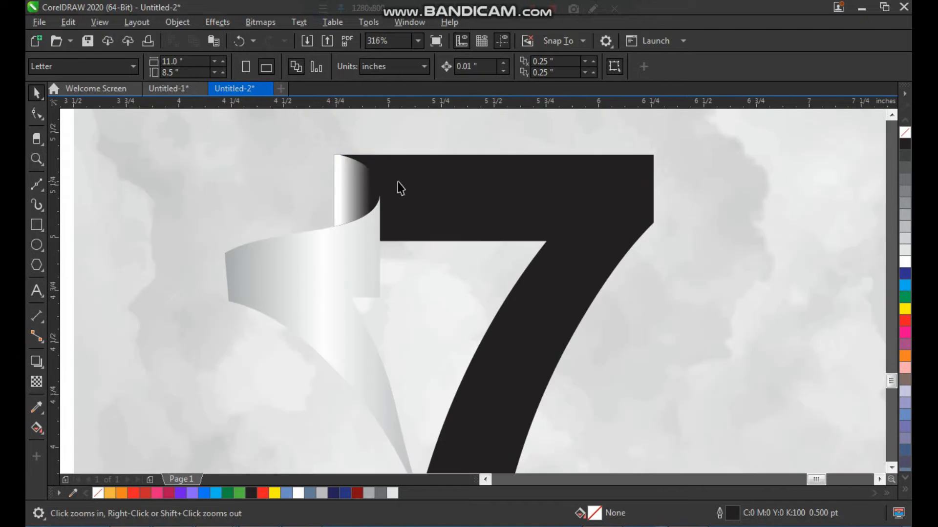
pyautogui.click(361, 195)
pyautogui.press('F2')
pyautogui.moveTo(318, 147); pyautogui.dragTo(419, 256)
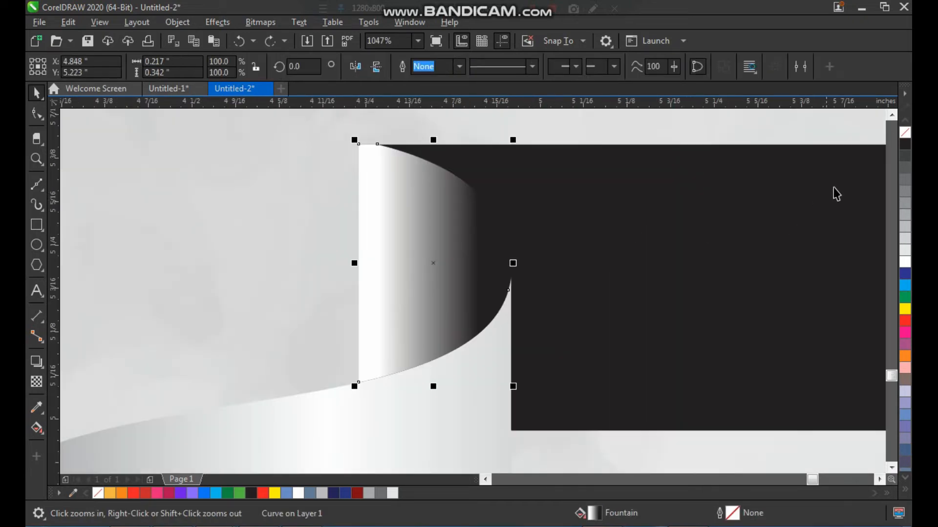
pyautogui.click(905, 156)
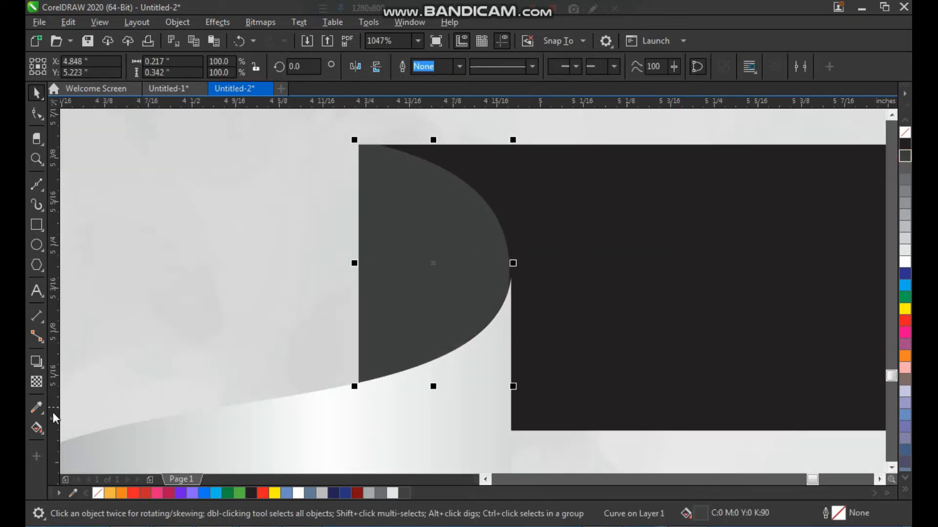
# Step: Apply a linear fountain fill across the curl from 90% black near its right edge to white at its left
pyautogui.click(38, 428)
pyautogui.moveTo(474, 252); pyautogui.dragTo(378, 253)
pyautogui.moveTo(474, 252); pyautogui.dragTo(504, 251)
pyautogui.press('space')
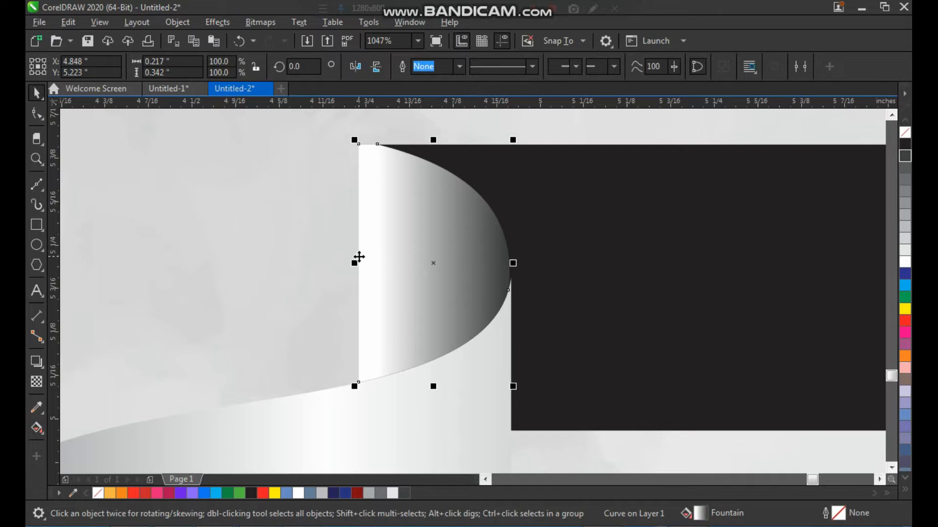
pyautogui.scroll(-3, 359, 255)
pyautogui.click(201, 204)
pyautogui.press('F2')
pyautogui.moveTo(278, 195); pyautogui.dragTo(585, 437)
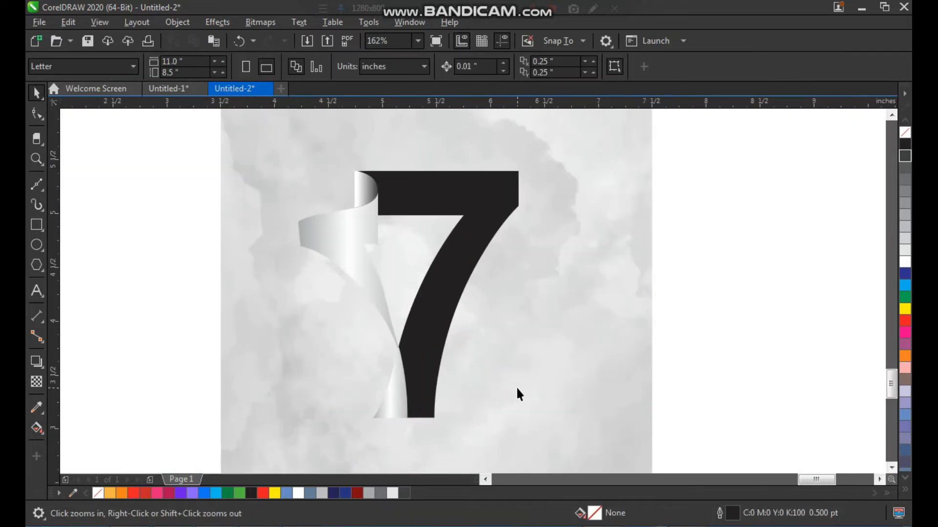
# Step: Draw a thin closed Bézier shape along the upper ribbon's lower-left edge, from its left corner to near the tip, spanning about 0.84 by 0.84 in
pyautogui.moveTo(284, 141); pyautogui.dragTo(524, 377)
pyautogui.moveTo(277, 188); pyautogui.dragTo(488, 385)
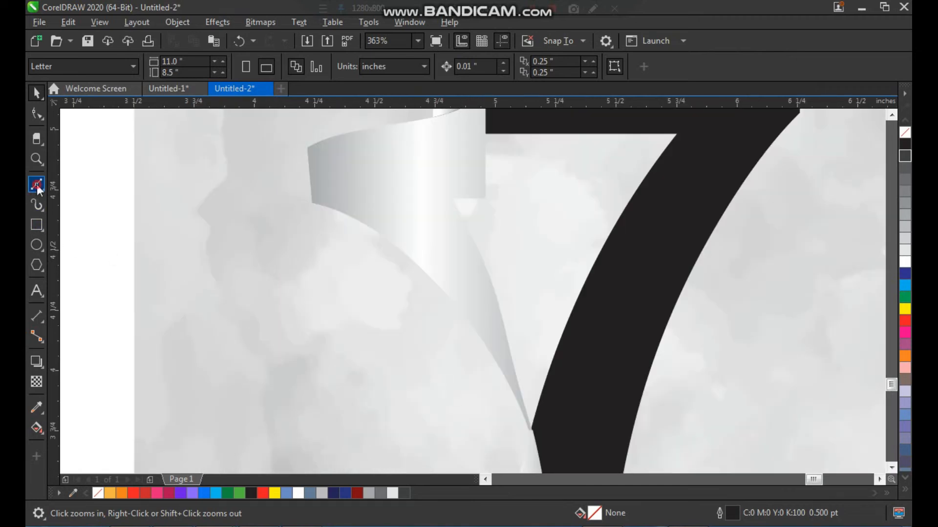
pyautogui.click(37, 187)
pyautogui.click(87, 186)
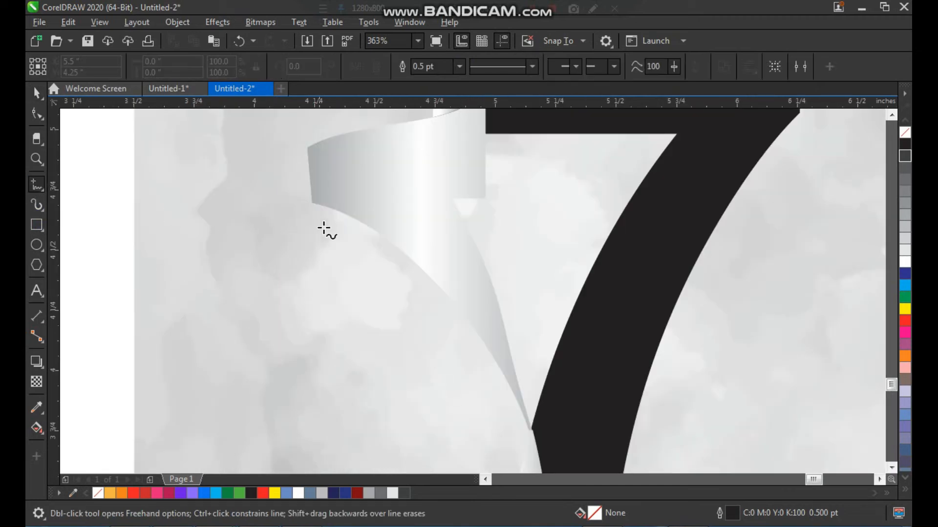
pyautogui.click(45, 189)
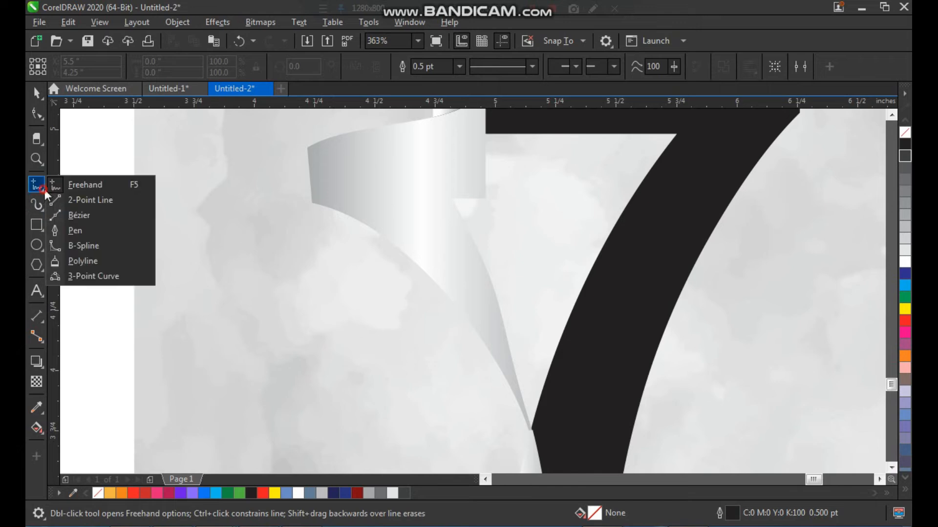
pyautogui.click(80, 213)
pyautogui.click(316, 198)
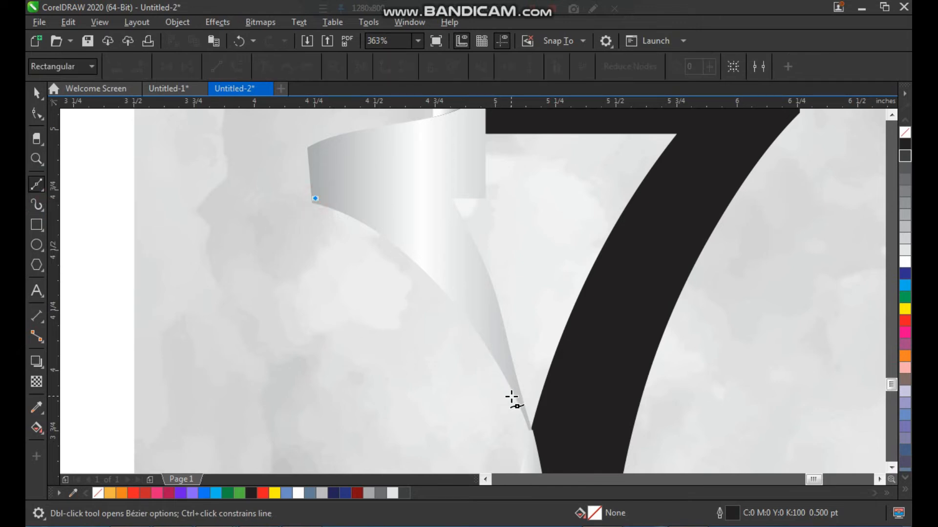
pyautogui.click(516, 401)
pyautogui.click(314, 202)
pyautogui.click(315, 198)
pyautogui.press('space')
# Step: Convert the thin shape's two long sides to curves, bow them along the ribbon's edge, and fill the sliver black
pyautogui.press('F2')
pyautogui.moveTo(305, 171); pyautogui.dragTo(537, 378)
pyautogui.press('F10')
pyautogui.click(399, 275)
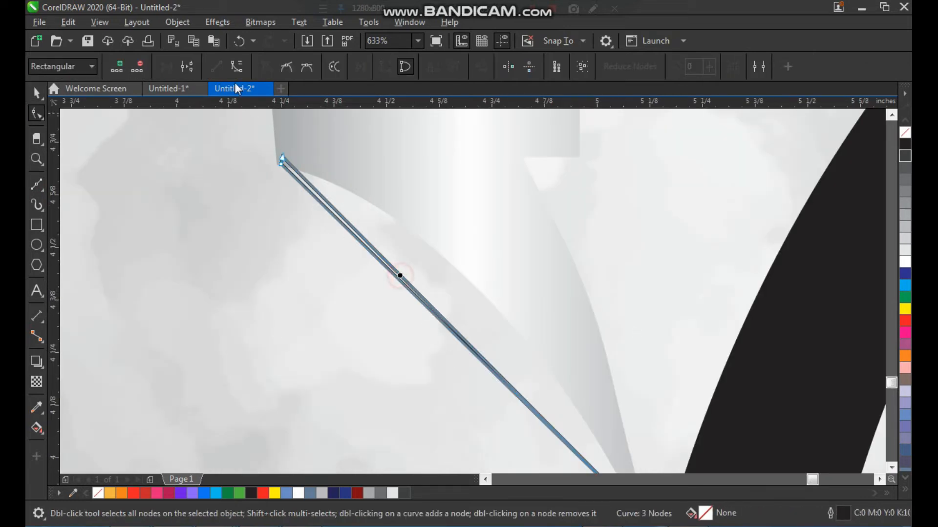
pyautogui.click(237, 66)
pyautogui.moveTo(433, 308); pyautogui.dragTo(463, 270)
pyautogui.click(438, 318)
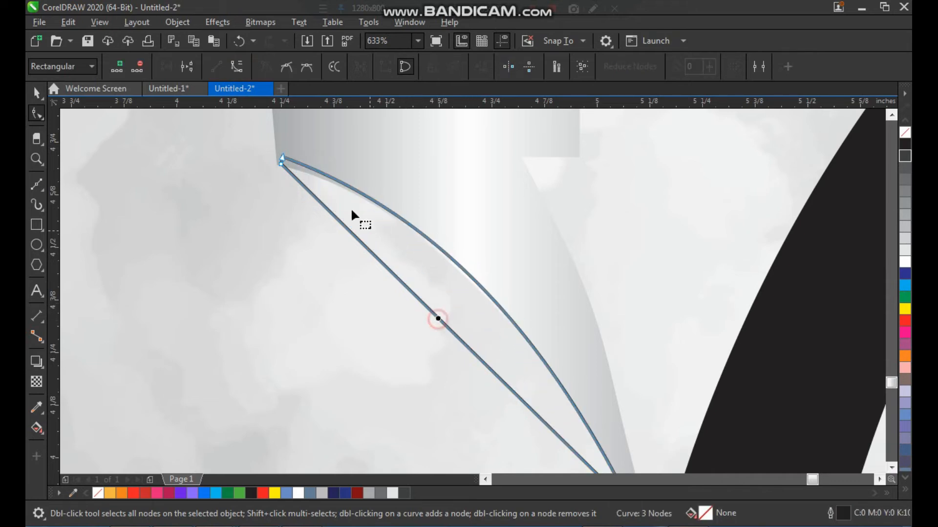
pyautogui.moveTo(433, 311); pyautogui.dragTo(451, 291)
pyautogui.press('space')
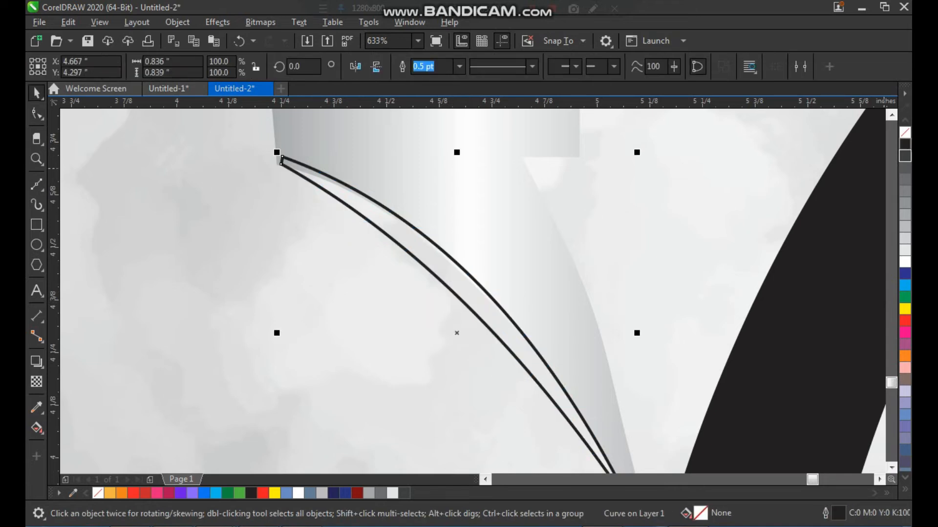
pyautogui.click(904, 144)
# Step: Draw a flat Bézier shape along the bottom edge of the lower ribbon piece, from its left corner to the stem
pyautogui.scroll(-2, 337, 295)
pyautogui.press('F2')
pyautogui.moveTo(316, 207); pyautogui.dragTo(608, 462)
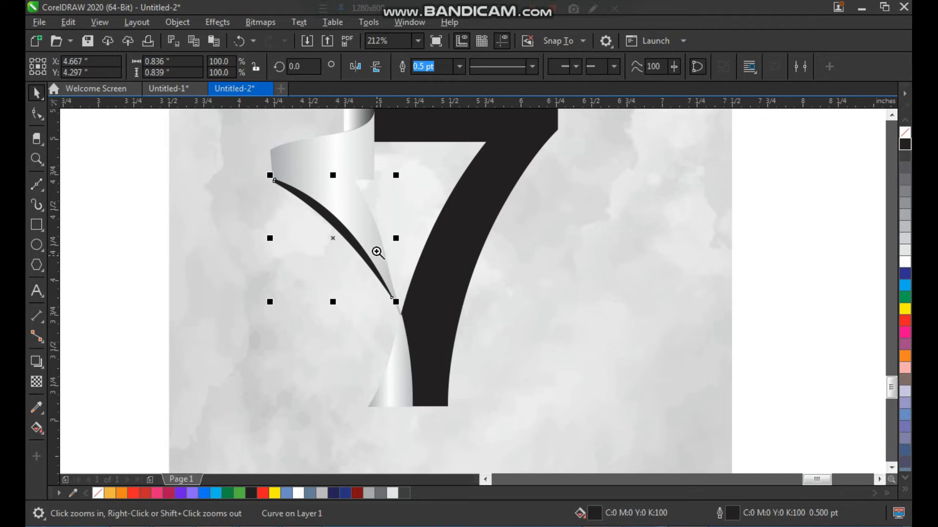
pyautogui.moveTo(332, 323); pyautogui.dragTo(490, 464)
pyautogui.press('F2')
pyautogui.moveTo(315, 235); pyautogui.dragTo(544, 386)
pyautogui.click(38, 186)
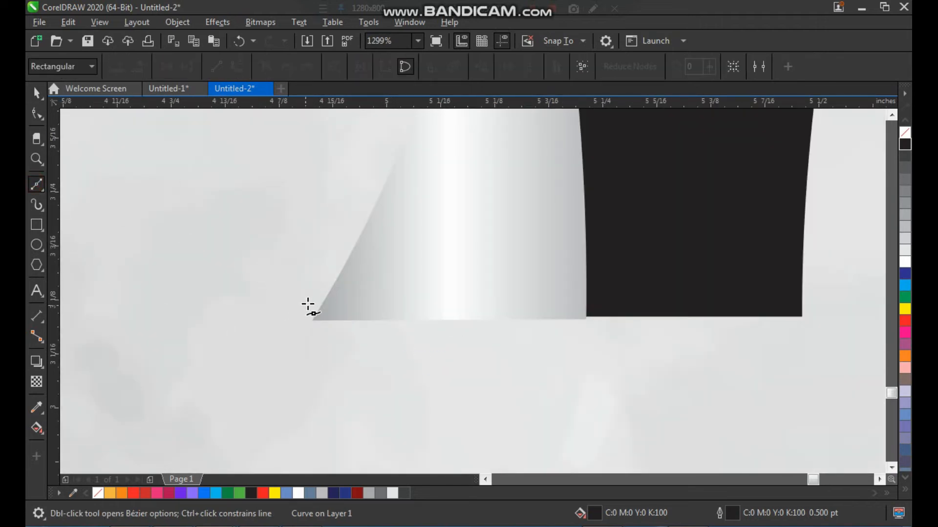
pyautogui.click(323, 319)
pyautogui.click(580, 319)
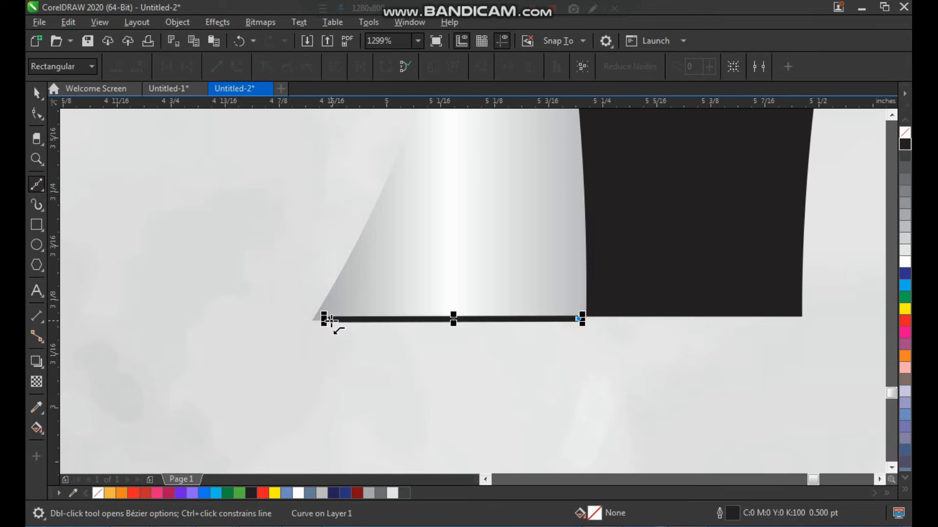
# Step: Bow the flat shape downward into a sliver about 0.29 by 0.032 in and fill it black
pyautogui.press('F10')
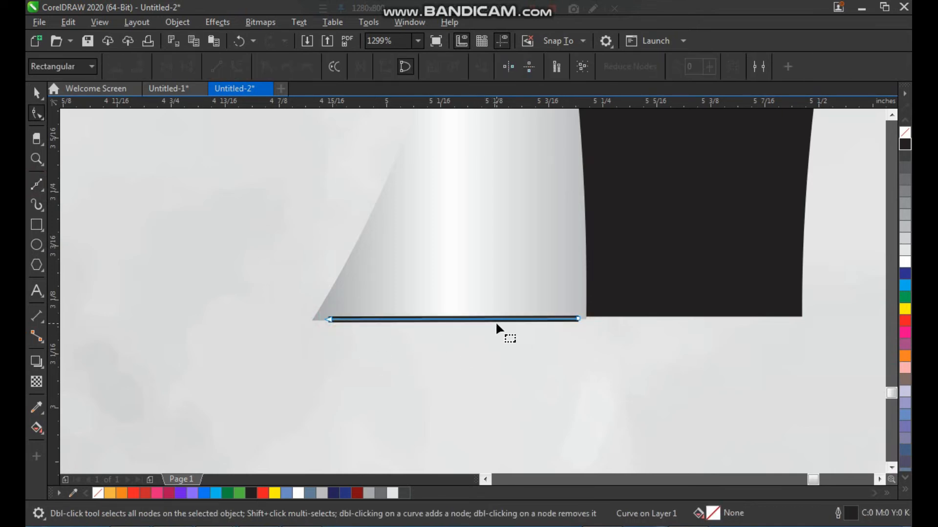
pyautogui.click(483, 320)
pyautogui.click(241, 71)
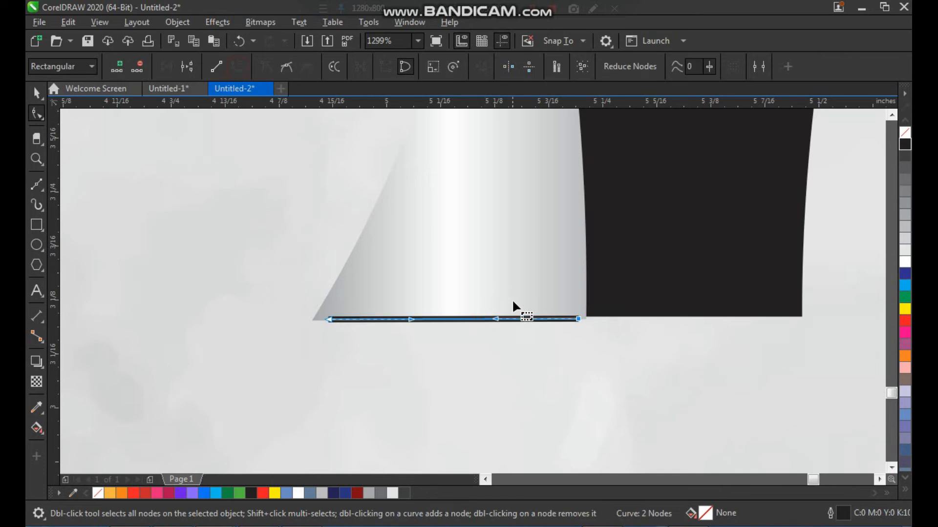
pyautogui.moveTo(483, 321); pyautogui.dragTo(535, 347)
pyautogui.press('space')
pyautogui.scroll(-3, 408, 296)
pyautogui.press('F2')
pyautogui.moveTo(311, 322); pyautogui.dragTo(606, 154)
pyautogui.click(903, 145)
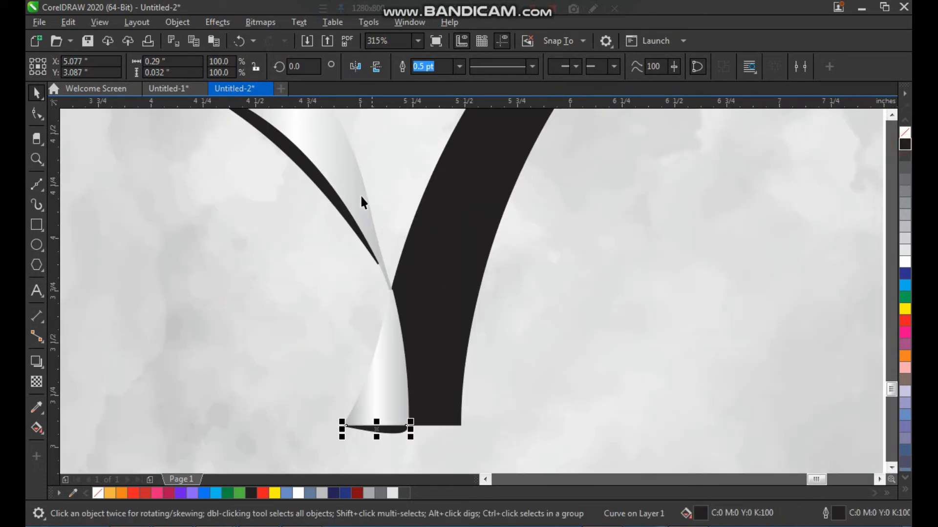
# Step: Merge the black sliver below the upper ribbon and the one under the lower piece into a single curve
pyautogui.keyDown('shift'); pyautogui.click(296, 164); pyautogui.keyUp('shift')
pyautogui.moveTo(296, 164); pyautogui.dragTo(496, 384)
pyautogui.hotkey('ctrl', 'z')
pyautogui.scroll(-1, 344, 291)
pyautogui.press('F2')
pyautogui.click(431, 67)
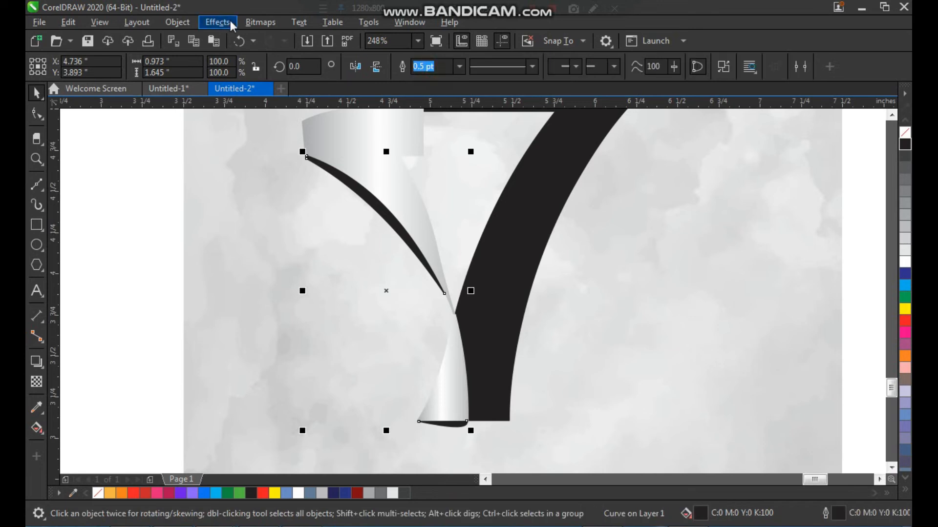
# Step: Apply a Gaussian Blur with an 11.5-pixel radius to the merged black slivers
pyautogui.click(260, 22)
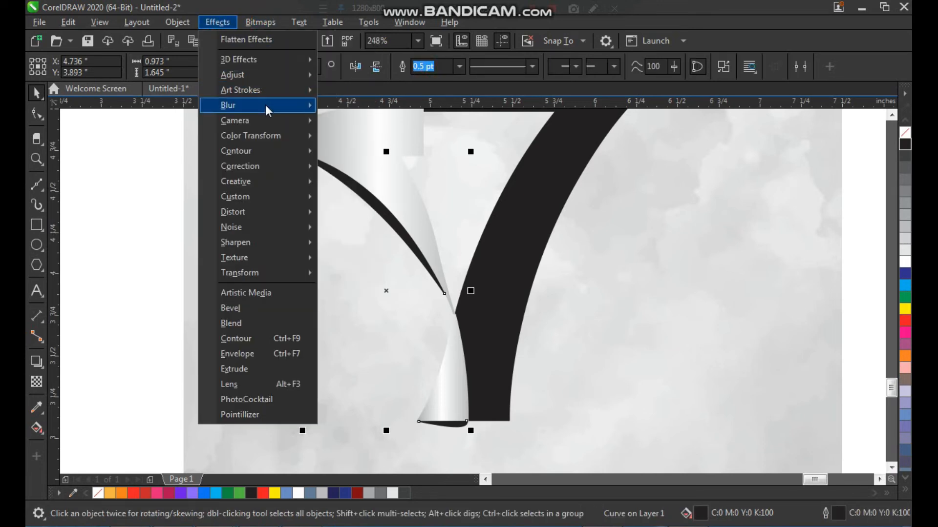
pyautogui.moveTo(265, 105)
pyautogui.click(347, 134)
pyautogui.moveTo(431, 223); pyautogui.dragTo(630, 148)
pyautogui.moveTo(720, 181); pyautogui.dragTo(614, 190)
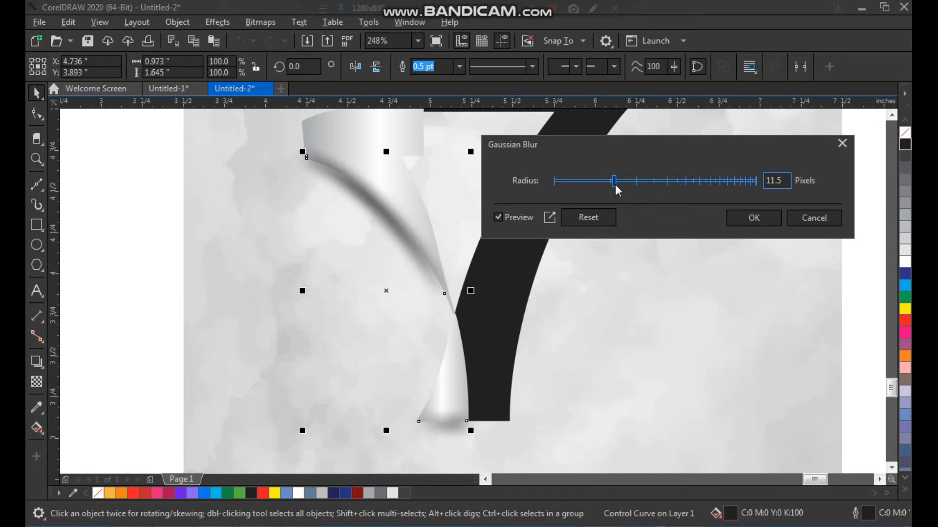
pyautogui.click(748, 217)
# Step: Place the blurred shadow behind the ribbon pieces but above the textured background
pyautogui.scroll(-3, 418, 286)
pyautogui.press('z')
pyautogui.moveTo(358, 143); pyautogui.dragTo(626, 405)
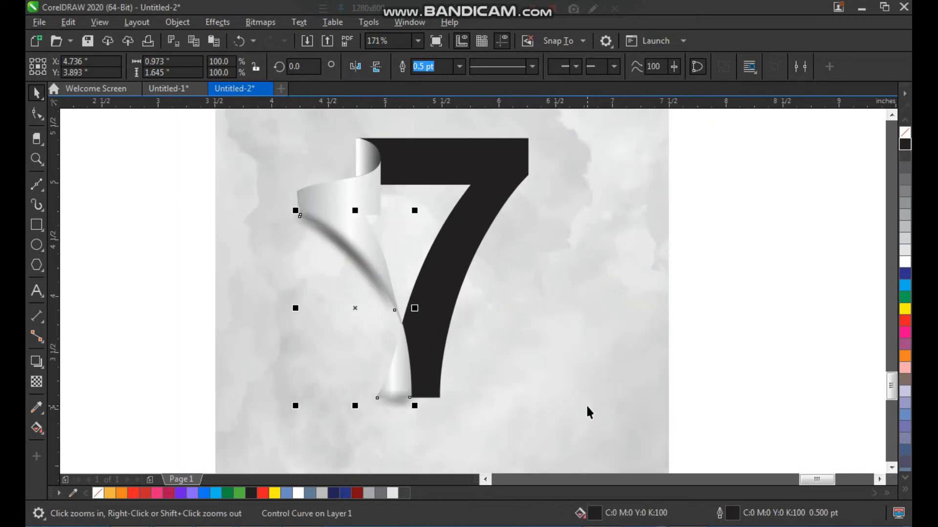
pyautogui.press('space')
pyautogui.click(332, 350)
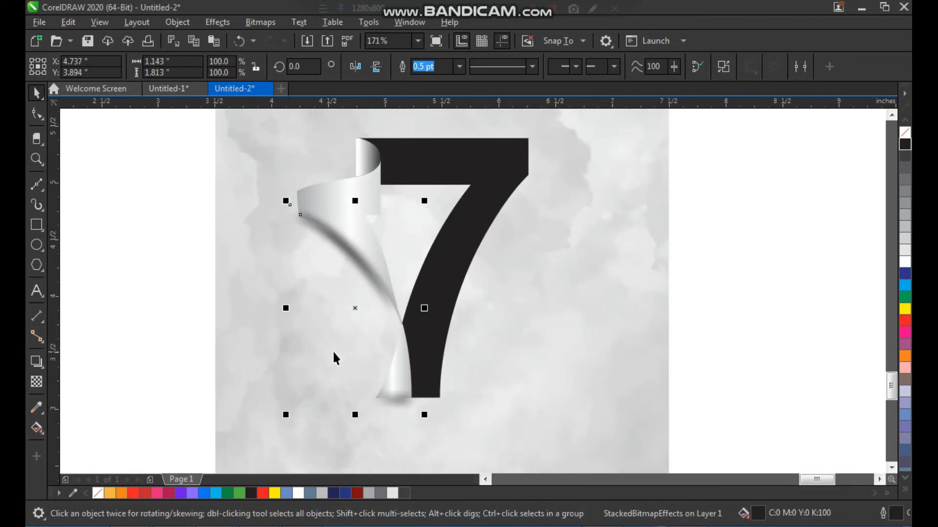
pyautogui.click(544, 348)
pyautogui.click(756, 241)
# Step: Draw a closed triangle about 0.165 by 0.057 in at the notch on the ribbon's right edge, filled black without an outline
pyautogui.press('space')
pyautogui.moveTo(303, 125); pyautogui.dragTo(586, 426)
pyautogui.rightClick(486, 351)
pyautogui.moveTo(342, 189); pyautogui.dragTo(664, 412)
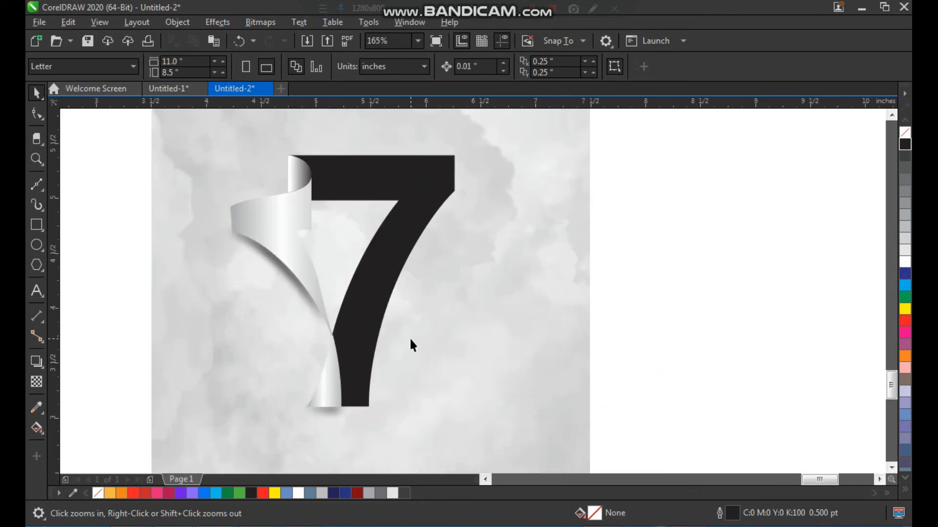
pyautogui.moveTo(286, 201); pyautogui.dragTo(346, 268)
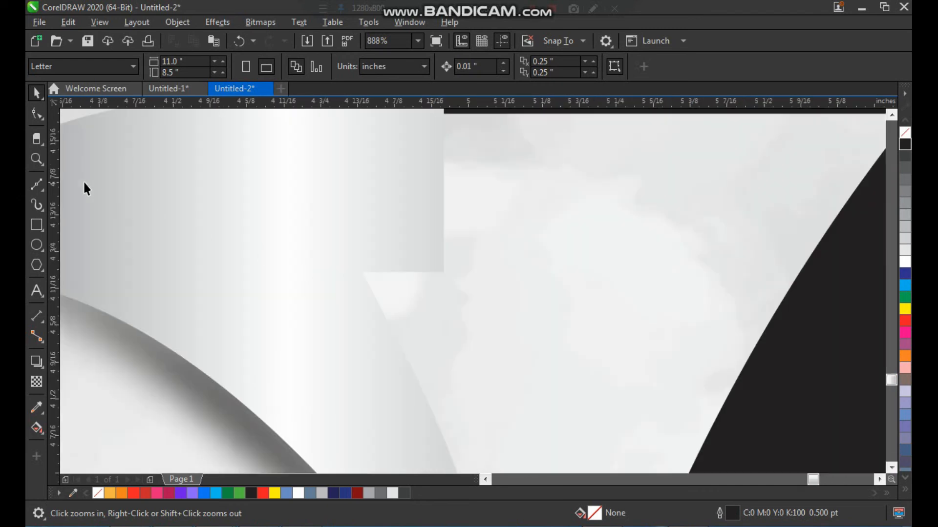
pyautogui.click(32, 186)
pyautogui.click(444, 271)
pyautogui.click(373, 287)
pyautogui.click(347, 253)
pyautogui.click(443, 272)
pyautogui.press('space')
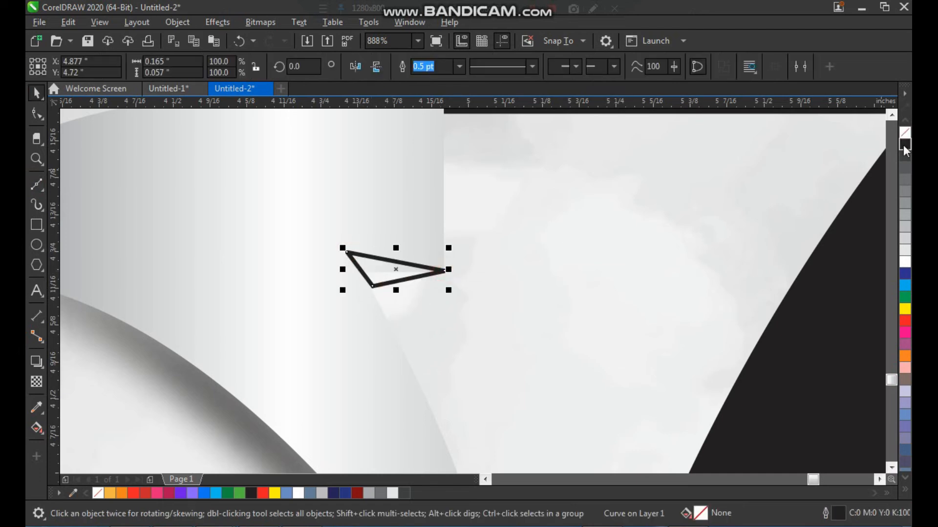
pyautogui.click(905, 144)
# Step: Try a Gaussian Blur with an 11.5-pixel radius on the small black triangle
pyautogui.click(263, 23)
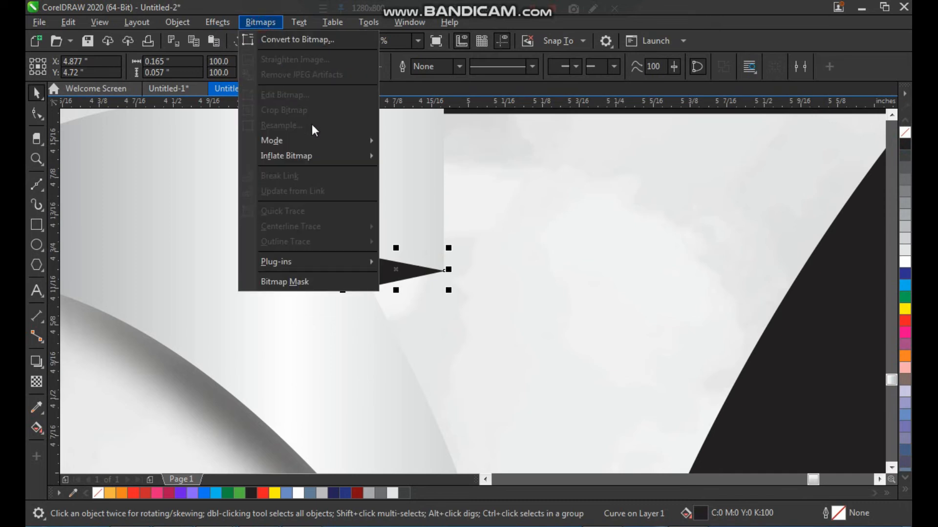
pyautogui.moveTo(215, 22)
pyautogui.moveTo(286, 107)
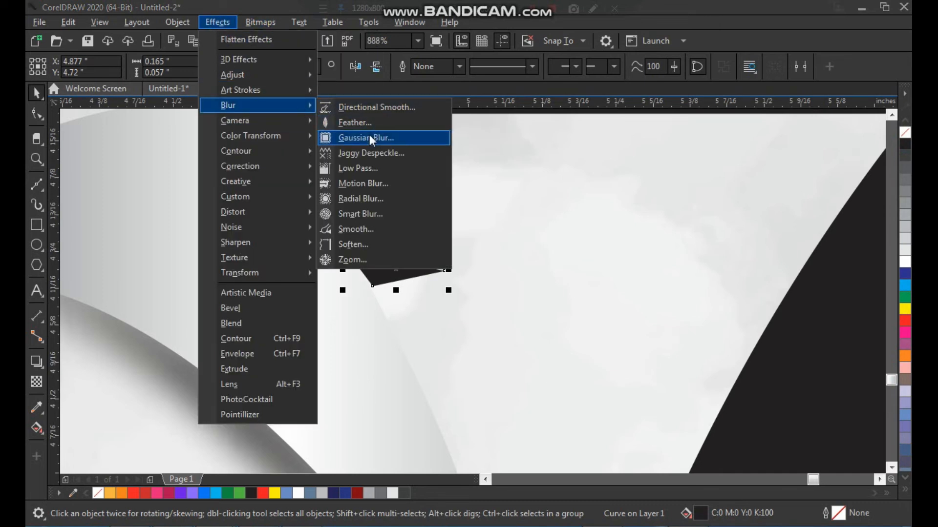
pyautogui.click(369, 135)
pyautogui.click(547, 290)
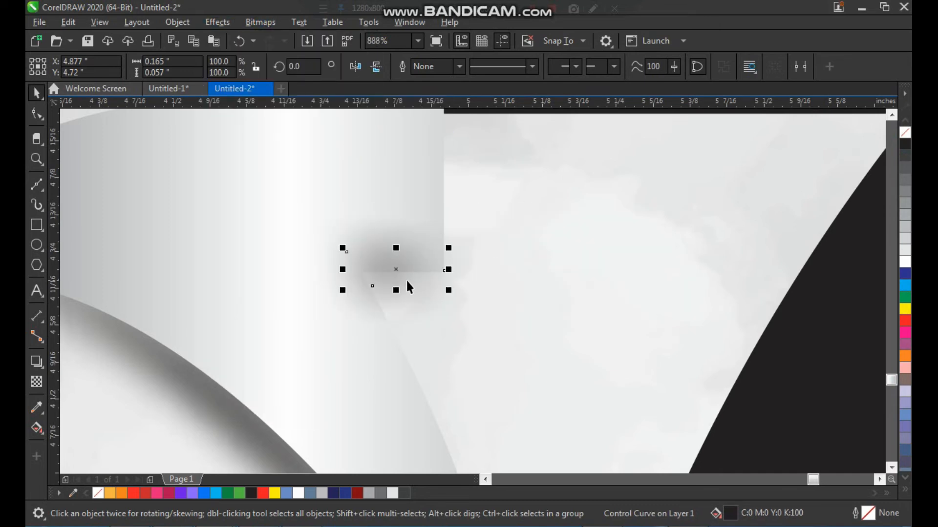
pyautogui.hotkey('ctrl', 'z')
# Step: Apply a Gaussian Blur with a 4.8-pixel radius to the small black triangle
pyautogui.click(252, 25)
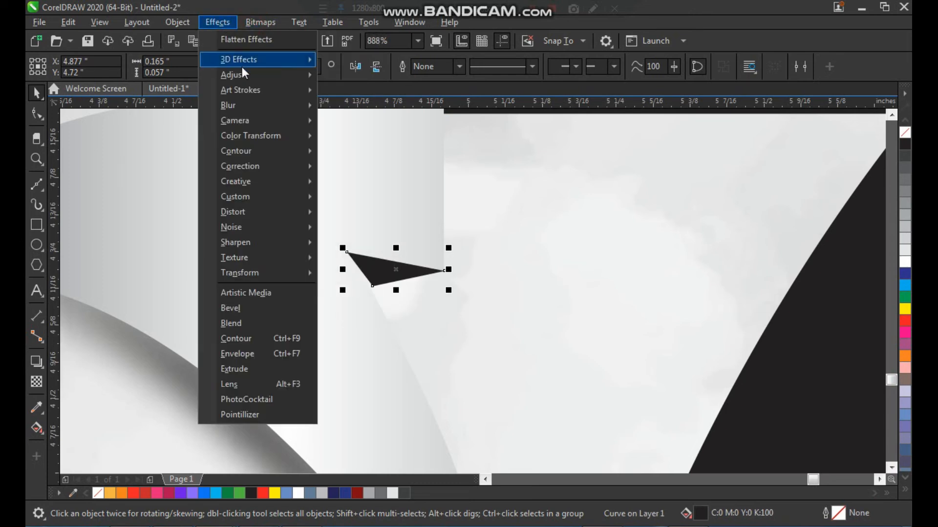
pyautogui.moveTo(268, 105)
pyautogui.click(362, 135)
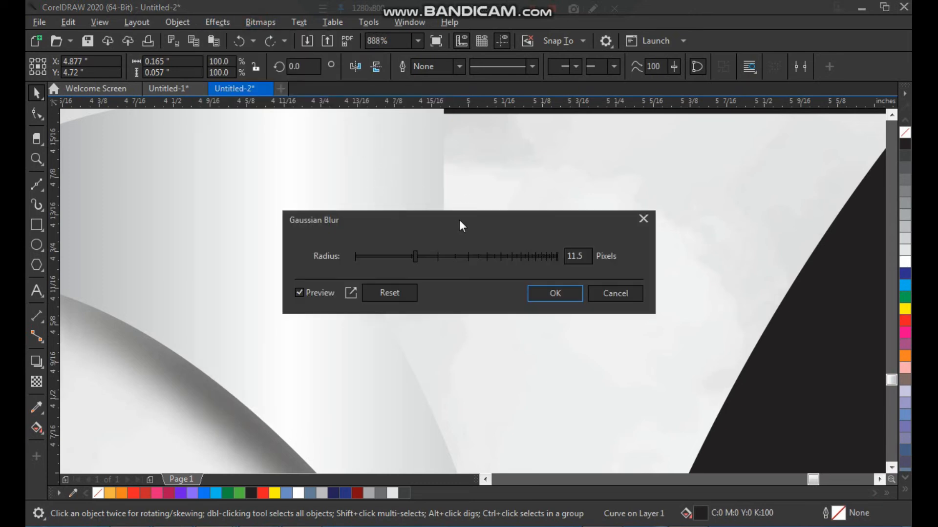
pyautogui.moveTo(459, 219); pyautogui.dragTo(715, 164)
pyautogui.moveTo(675, 205); pyautogui.dragTo(644, 198)
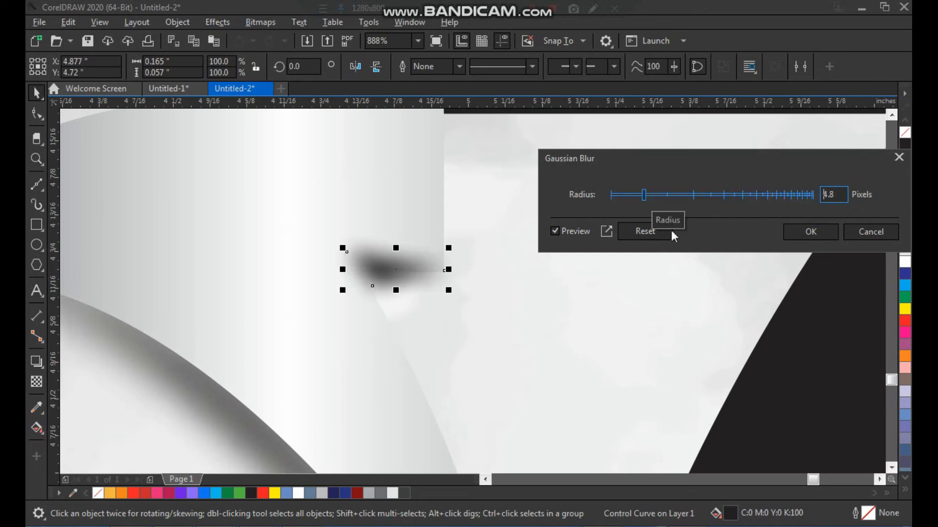
pyautogui.click(810, 232)
# Step: Examine how the small blurred shadow sits at the ribbon's notch in relation to the surrounding objects and the background
pyautogui.scroll(-2, 438, 258)
pyautogui.scroll(-3, 438, 258)
pyautogui.scroll(1, 513, 287)
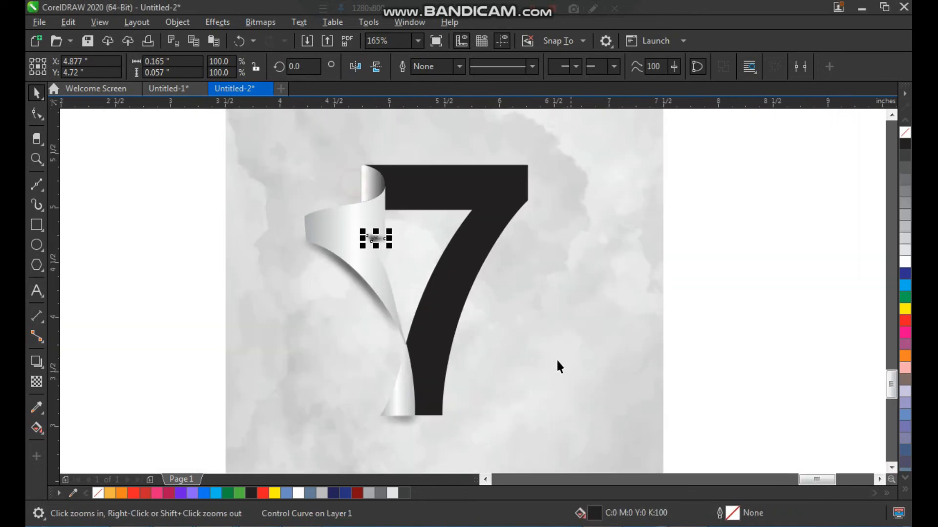
pyautogui.click(544, 322)
pyautogui.click(790, 261)
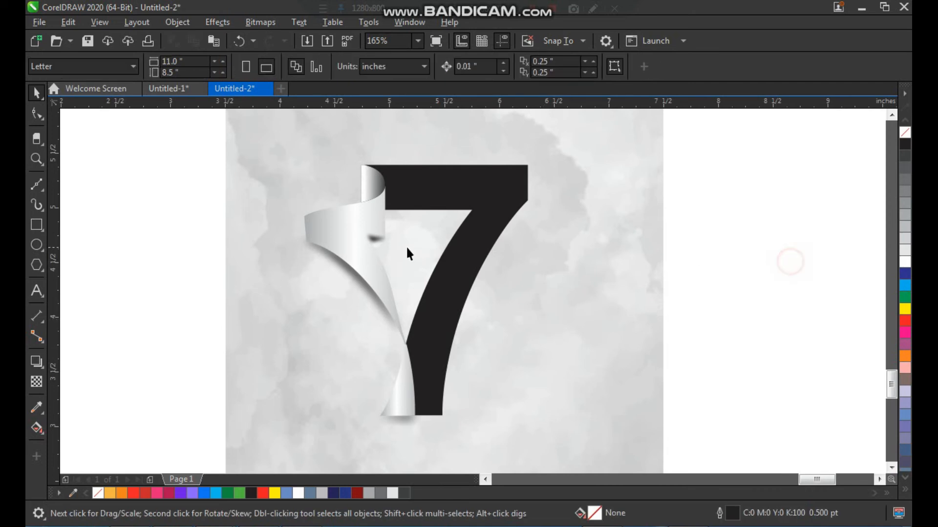
pyautogui.click(380, 239)
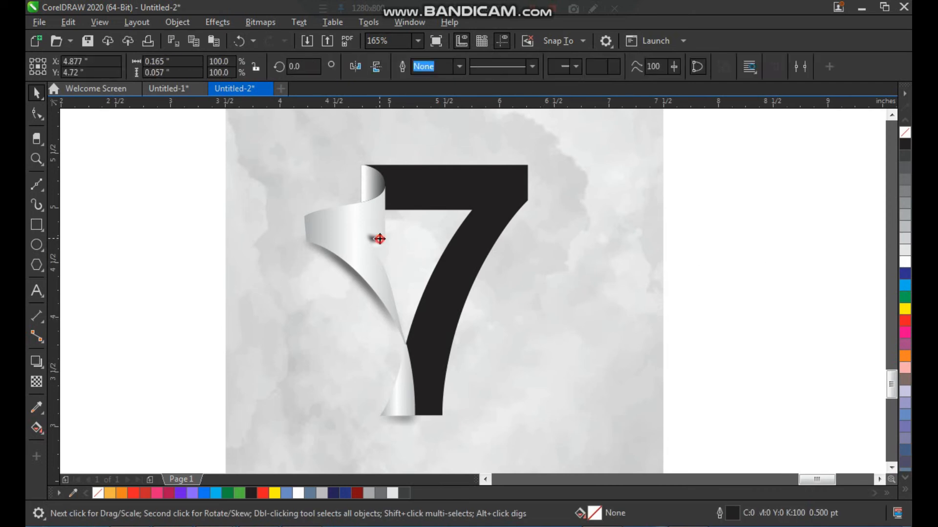
pyautogui.click(723, 268)
pyautogui.hotkey('ctrl', 'a')
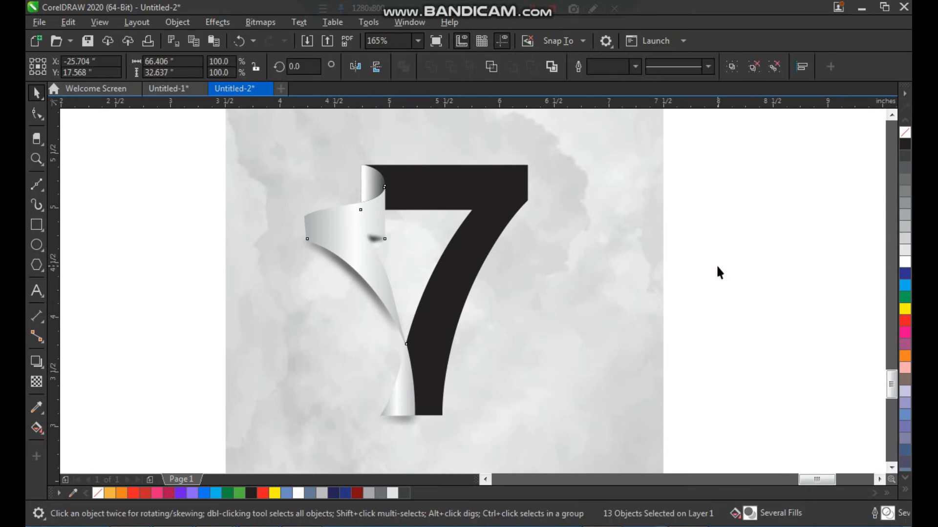
pyautogui.click(728, 271)
pyautogui.click(376, 239)
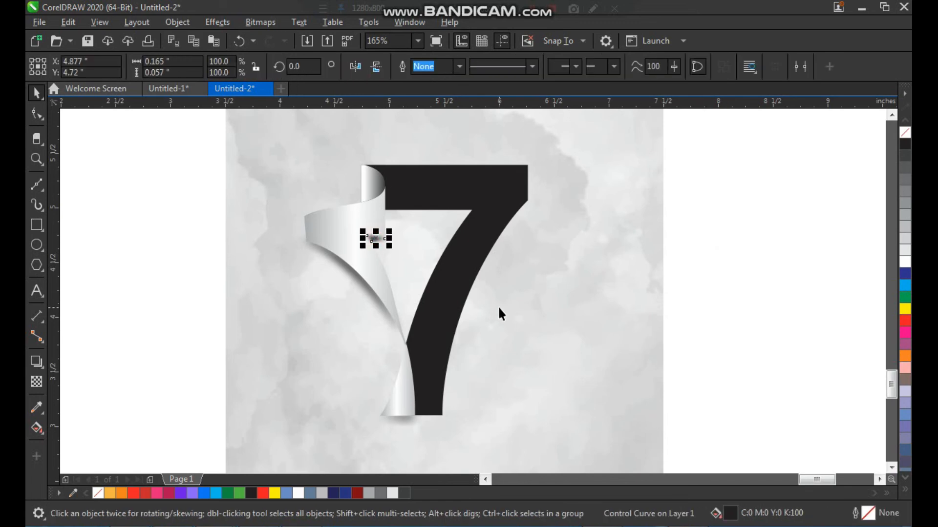
pyautogui.click(554, 277)
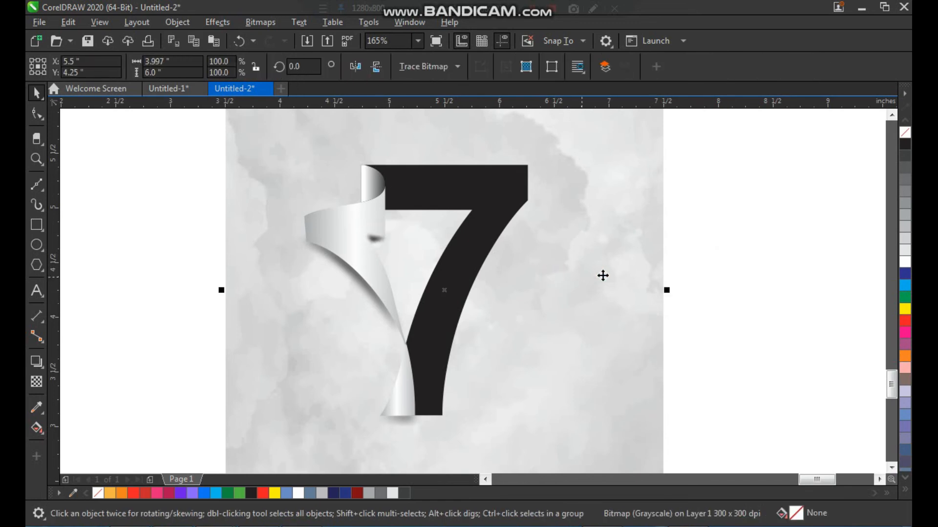
pyautogui.click(711, 236)
# Step: Try to shift the upper ribbon piece slightly relative to the small blurred shadow
pyautogui.press('z')
pyautogui.click(361, 216)
pyautogui.press('space')
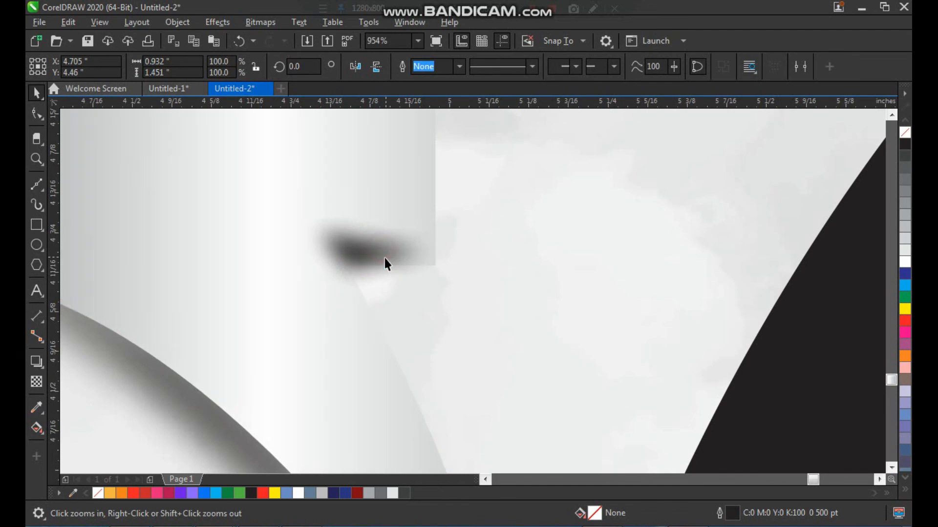
pyautogui.click(338, 254)
pyautogui.moveTo(338, 219); pyautogui.dragTo(320, 220)
pyautogui.hotkey('ctrl', 'z')
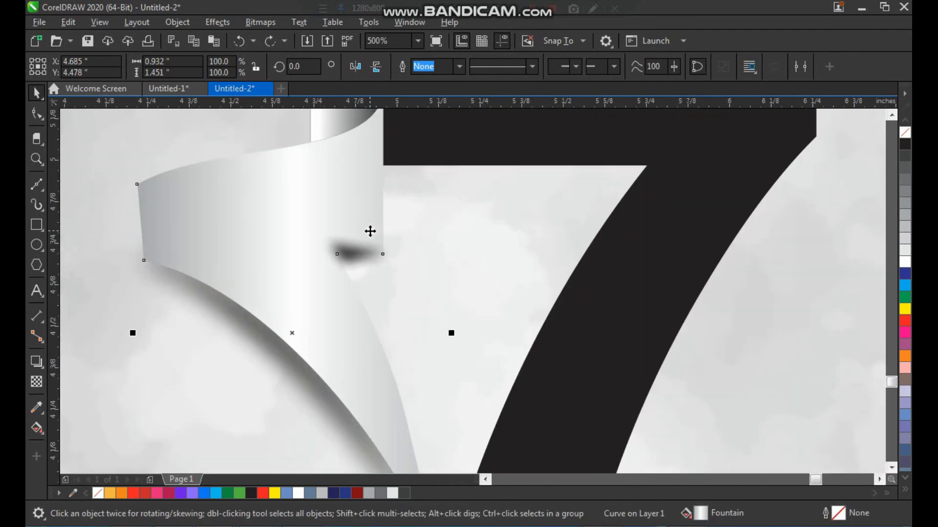
# Step: Examine how the black 7, its curled ribbon and the blurred shadows look together against the textured background
pyautogui.scroll(-6, 371, 249)
pyautogui.press('z')
pyautogui.moveTo(248, 179); pyautogui.dragTo(593, 445)
pyautogui.press('space')
pyautogui.click(552, 193)
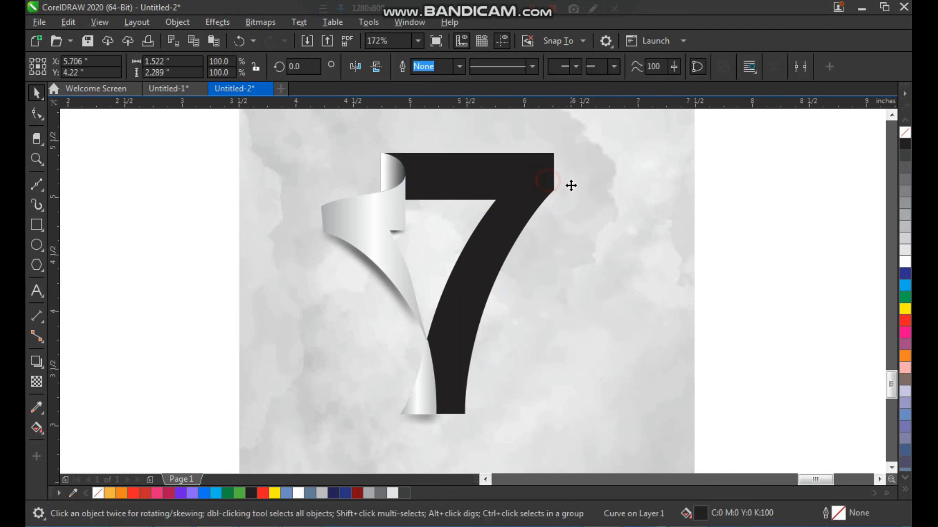
pyautogui.click(741, 214)
pyautogui.scroll(-5, 478, 277)
pyautogui.press('F2')
pyautogui.moveTo(548, 181); pyautogui.dragTo(229, 403)
pyautogui.click(356, 335)
pyautogui.moveTo(397, 347); pyautogui.dragTo(347, 314)
pyautogui.press('F2')
# Step: Place the rainbow-striped bitmap centered on the background image and enlarge it to about 2.38 inches wide so it covers the 7
pyautogui.moveTo(590, 175); pyautogui.dragTo(713, 325)
pyautogui.keyDown('shift'); pyautogui.click(484, 191); pyautogui.keyUp('shift')
pyautogui.press('c')
pyautogui.press('e')
pyautogui.click(654, 192)
pyautogui.click(500, 215)
pyautogui.moveTo(509, 192); pyautogui.dragTo(533, 170)
# Step: PowerClip the rainbow-striped bitmap inside the black 7
pyautogui.press('F2')
pyautogui.moveTo(576, 146); pyautogui.dragTo(418, 309)
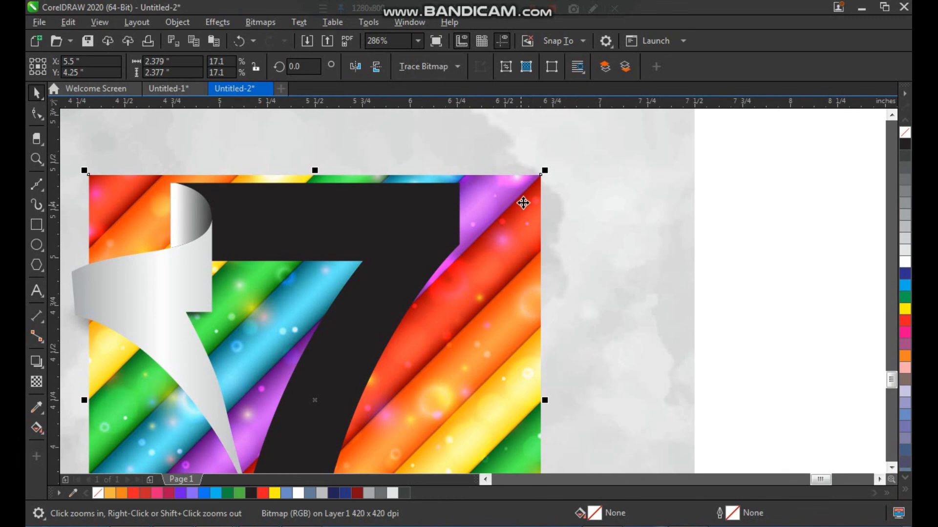
pyautogui.rightClick(539, 212)
pyautogui.click(590, 315)
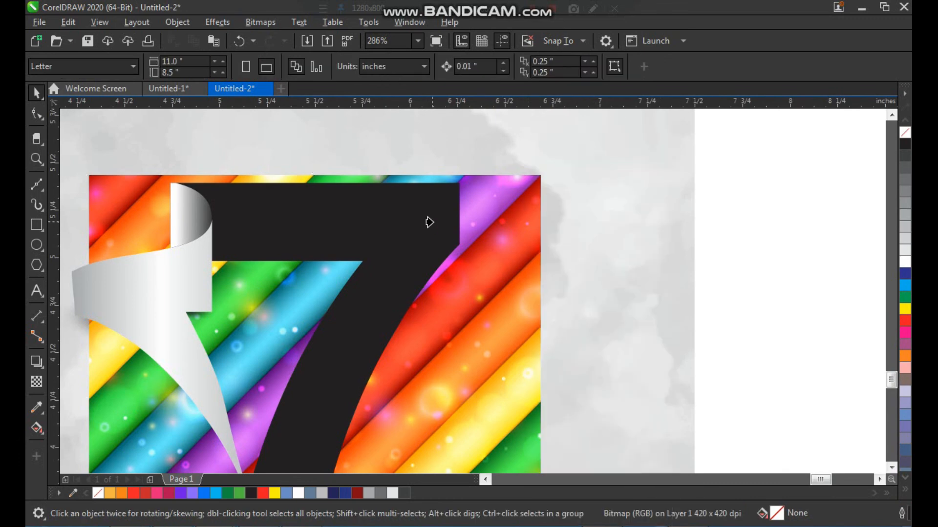
pyautogui.click(427, 222)
# Step: Examine the edges of the rainbow-filled 7 and how it meets the curled ribbon
pyautogui.click(693, 222)
pyautogui.scroll(-1, 469, 236)
pyautogui.click(652, 236)
pyautogui.scroll(-1, 589, 242)
pyautogui.click(643, 220)
pyautogui.press('F2')
pyautogui.moveTo(618, 152); pyautogui.dragTo(412, 391)
pyautogui.moveTo(321, 196); pyautogui.dragTo(553, 420)
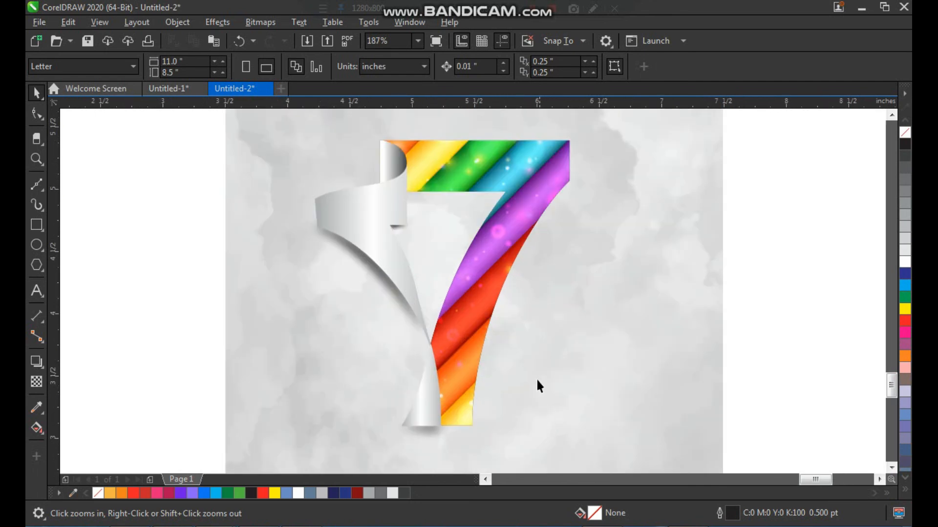
# Step: Remove the black fill from the 7 so that only the clipped rainbow bitmap fills the shape
pyautogui.scroll(-2, 405, 293)
pyautogui.moveTo(309, 184); pyautogui.dragTo(543, 413)
pyautogui.press('space')
pyautogui.click(527, 172)
pyautogui.click(903, 133)
pyautogui.click(765, 167)
# Step: Examine the finished rainbow 7 with its paper curl up close and on the whole page
pyautogui.press('F2')
pyautogui.moveTo(680, 131); pyautogui.dragTo(408, 389)
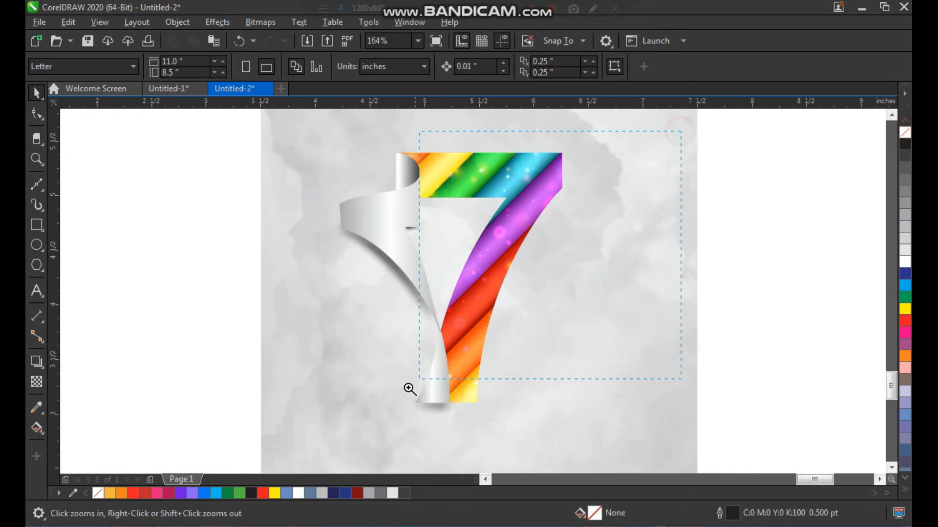
pyautogui.moveTo(356, 434); pyautogui.dragTo(354, 438)
pyautogui.rightClick(412, 301)
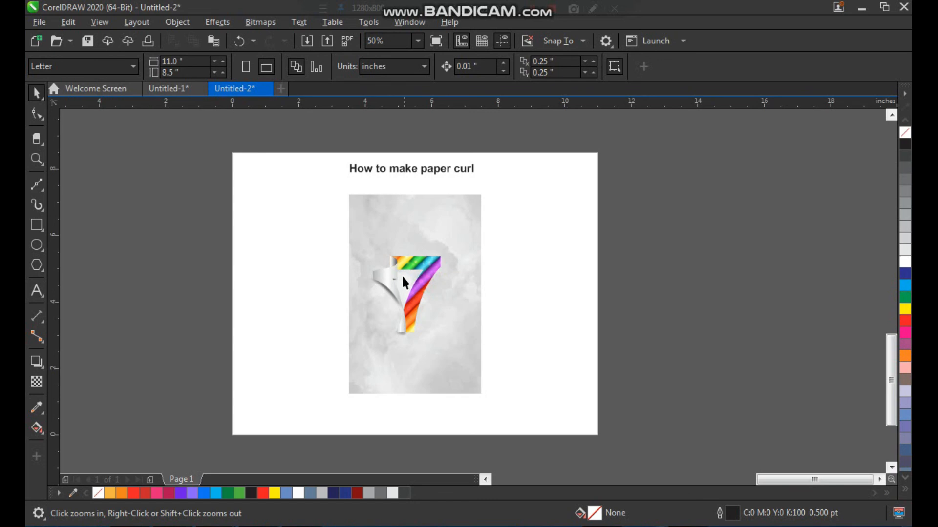
pyautogui.moveTo(517, 161); pyautogui.dragTo(324, 384)
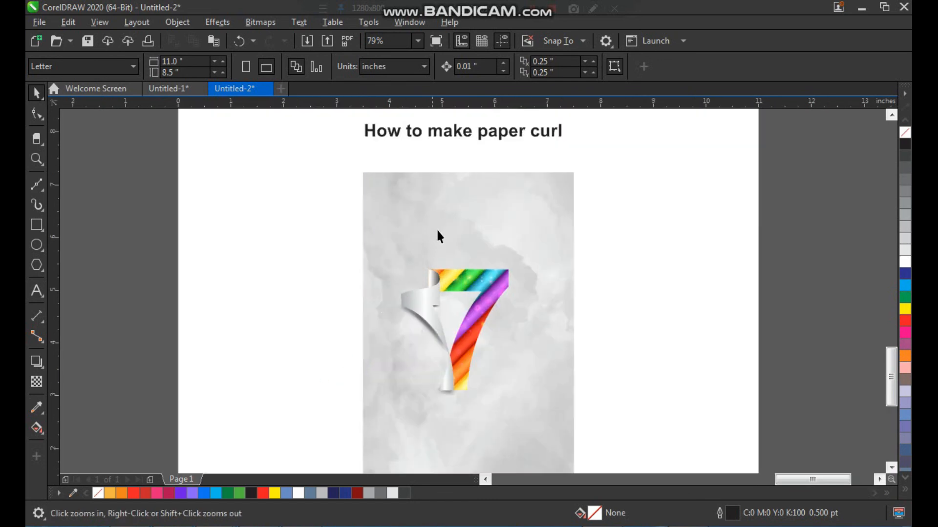
pyautogui.click(430, 227)
pyautogui.hotkey('ctrl', 'z')
pyautogui.click(576, 246)
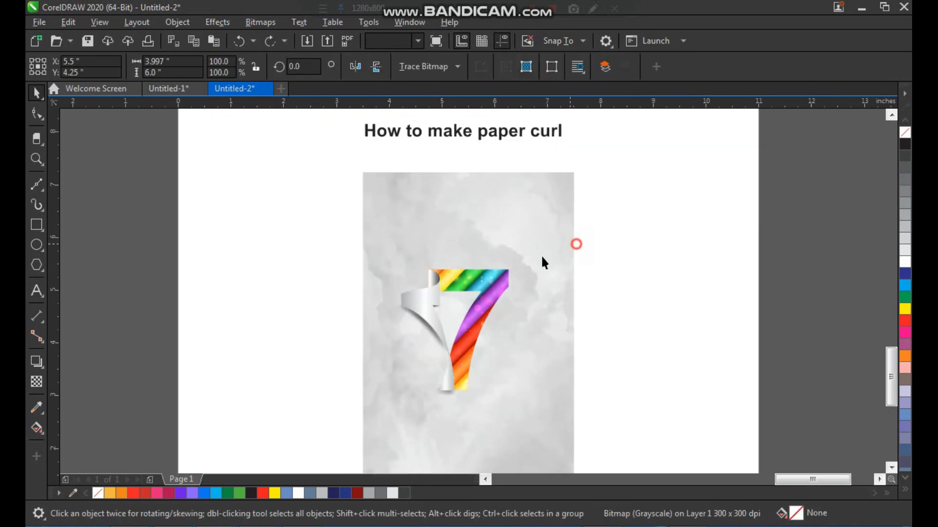
pyautogui.scroll(-2, 419, 234)
pyautogui.moveTo(386, 184); pyautogui.dragTo(516, 337)
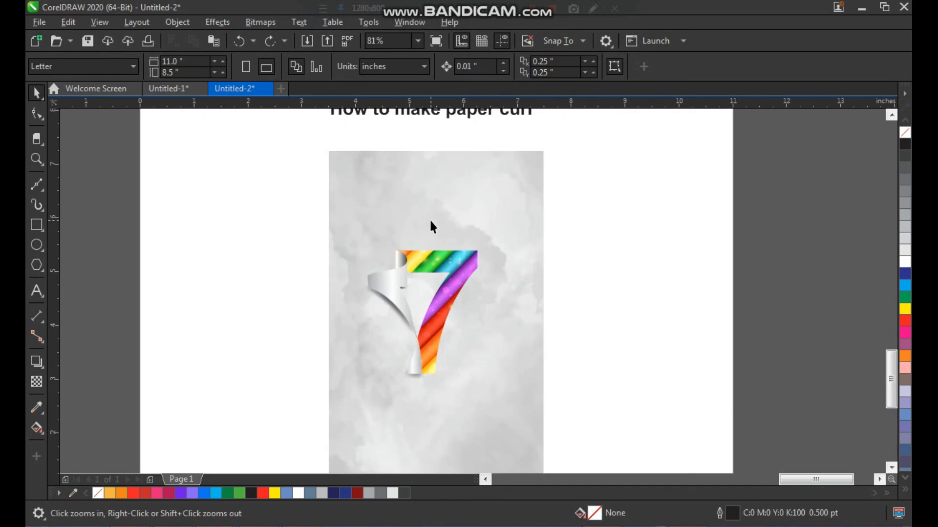